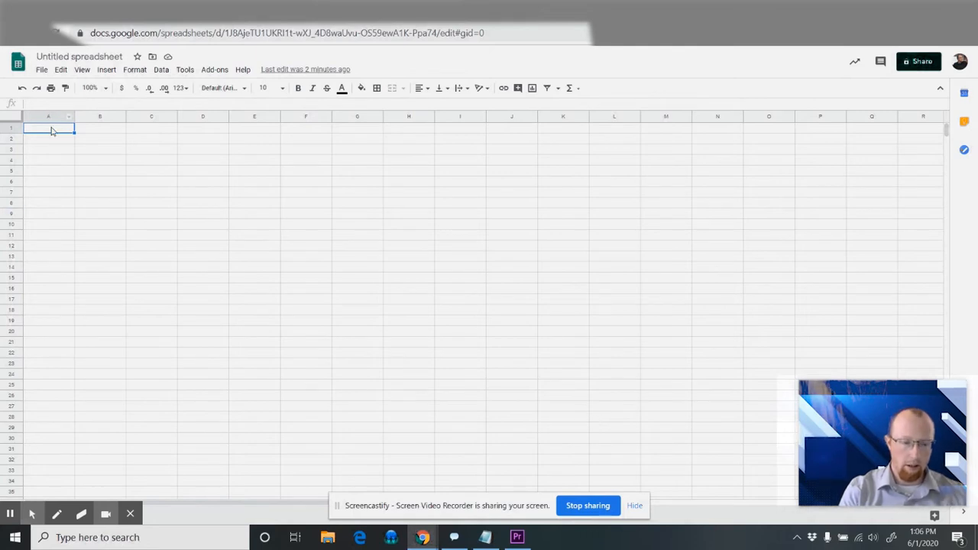
- Enter the labels Budget, Cost and Amount Left in cells A1 through A3
text(Budge)
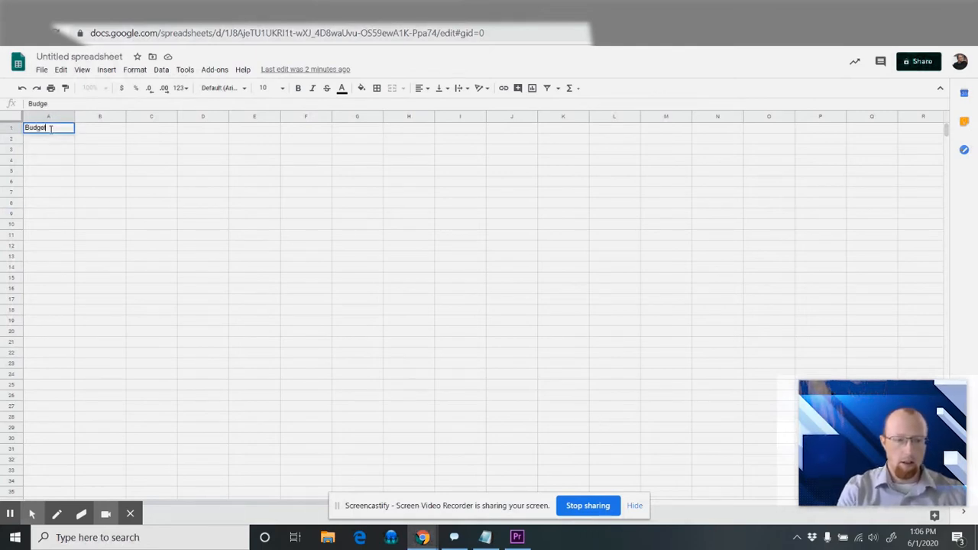
text(t)
key(Return)
text(Cost)
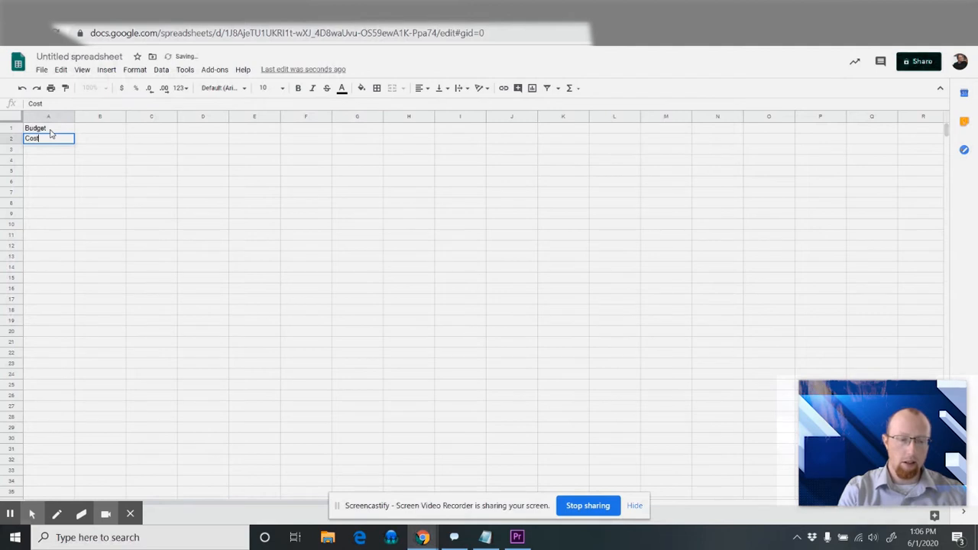
key(Return)
text(A)
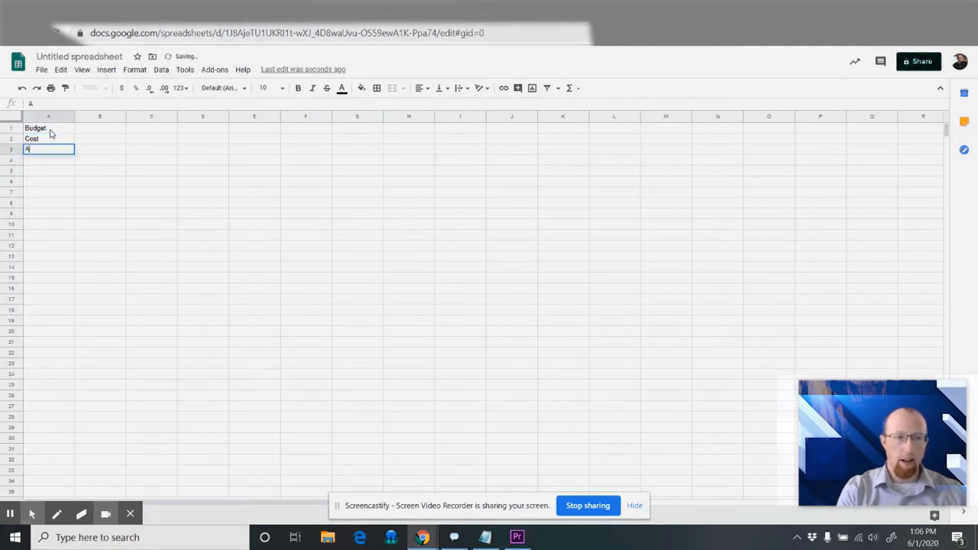
text(mount Left)
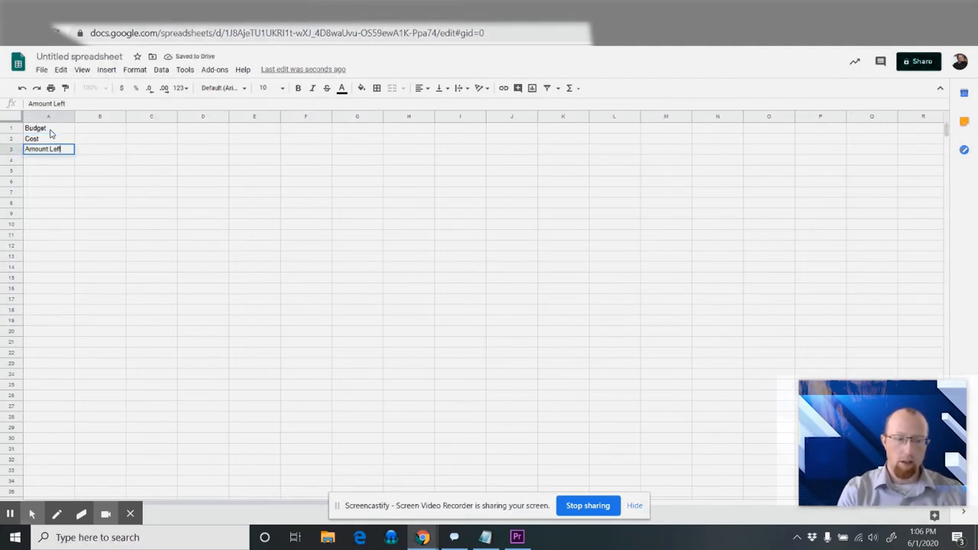
key(Return)
- Enter a budget amount of 100 in cell B1, beside the Budget label
key(Right)
key(Up)
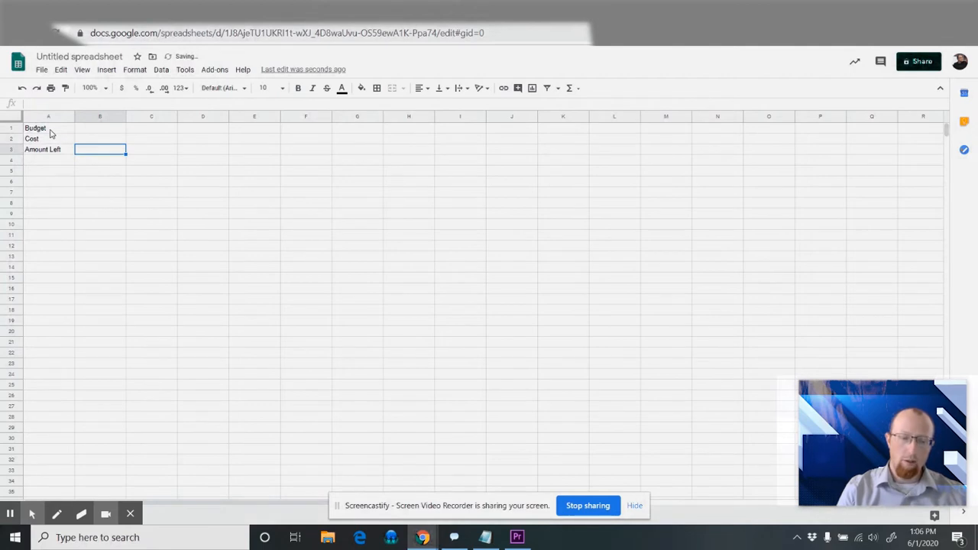
key(Up)
key(Up)
text(100)
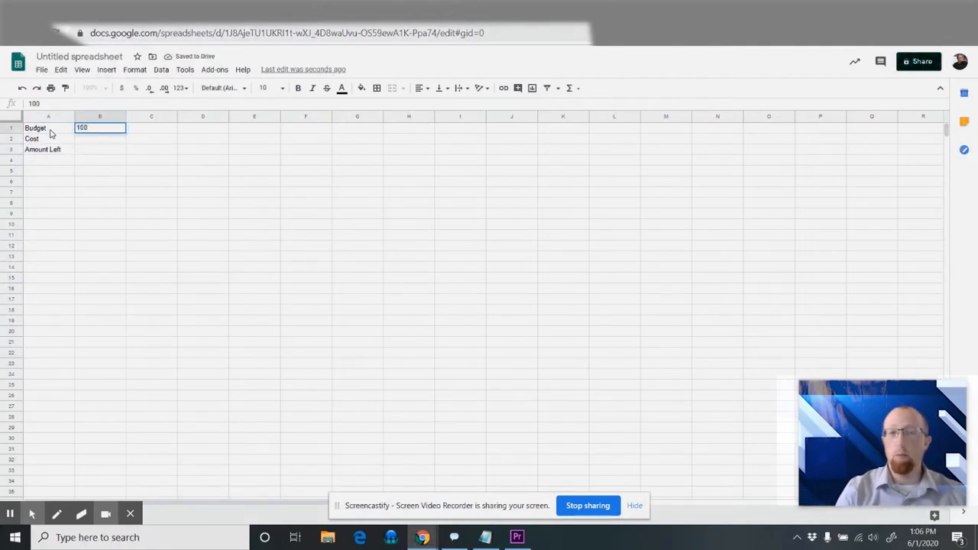
key(Return)
- Create a header row in cells A6 through D6 with Shopping List, Cost, Quantity and Source
key(Down)
key(Left)
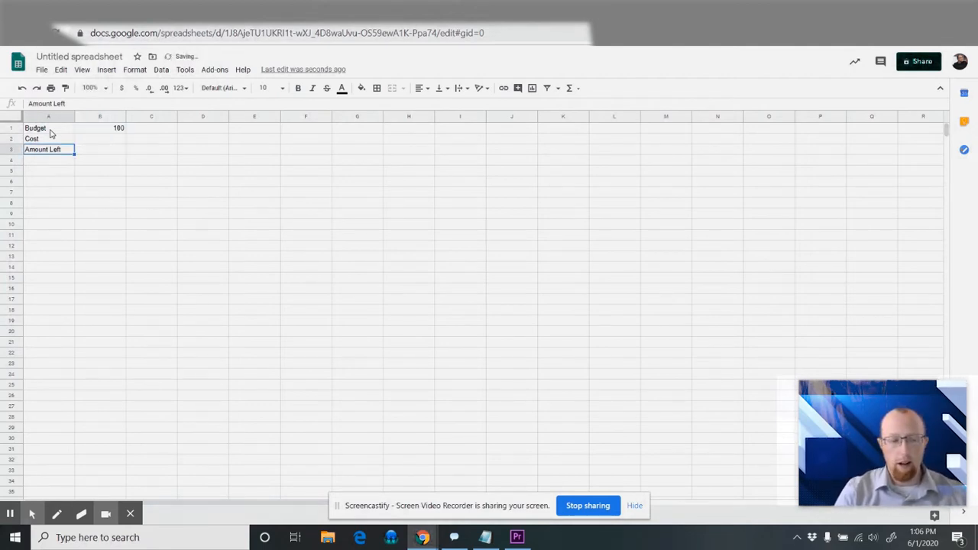
key(Down)
key(Down)
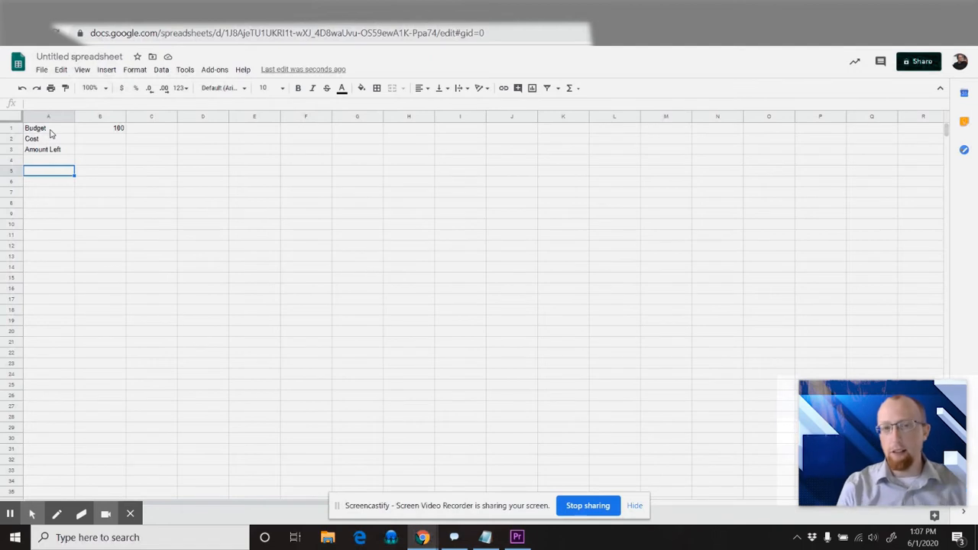
key(Return)
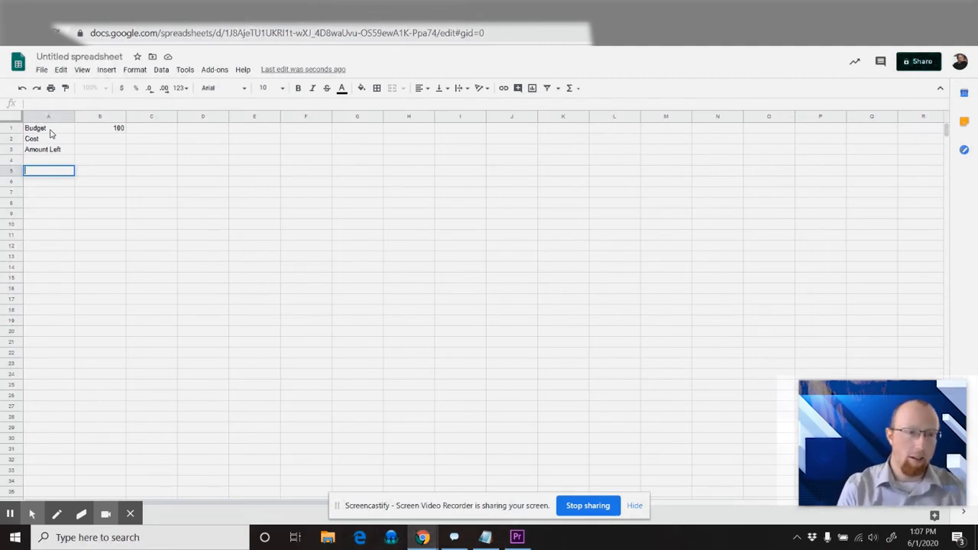
key(Return)
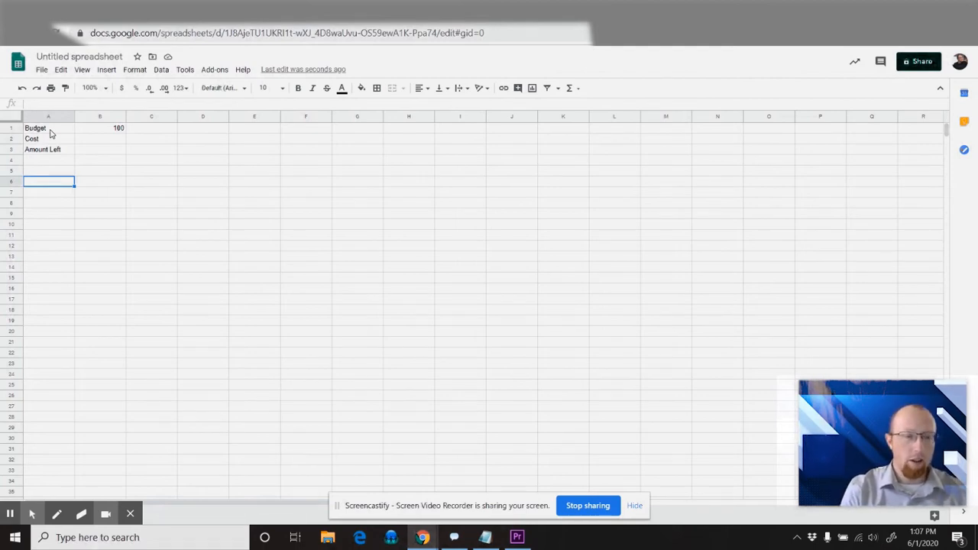
text(Shopping)
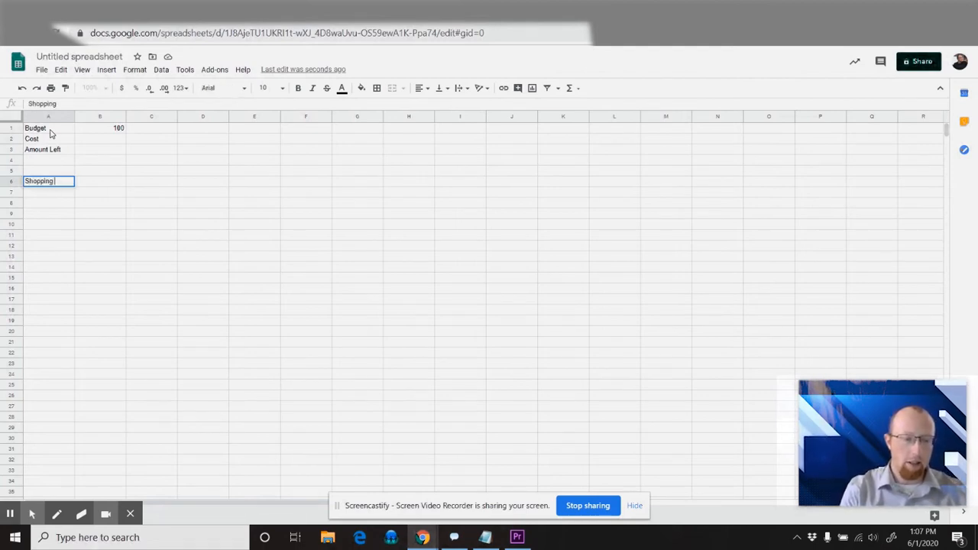
text( List)
key(Tab)
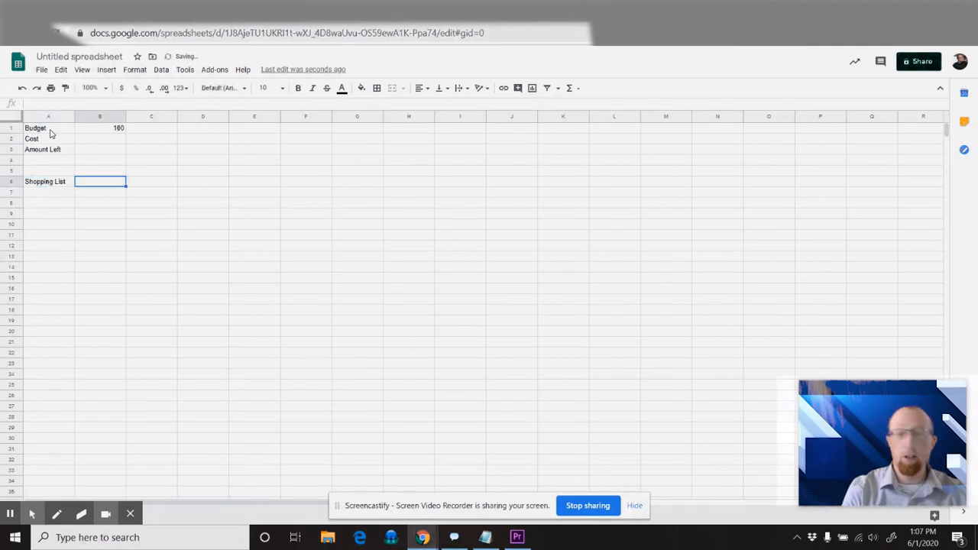
text(Cost)
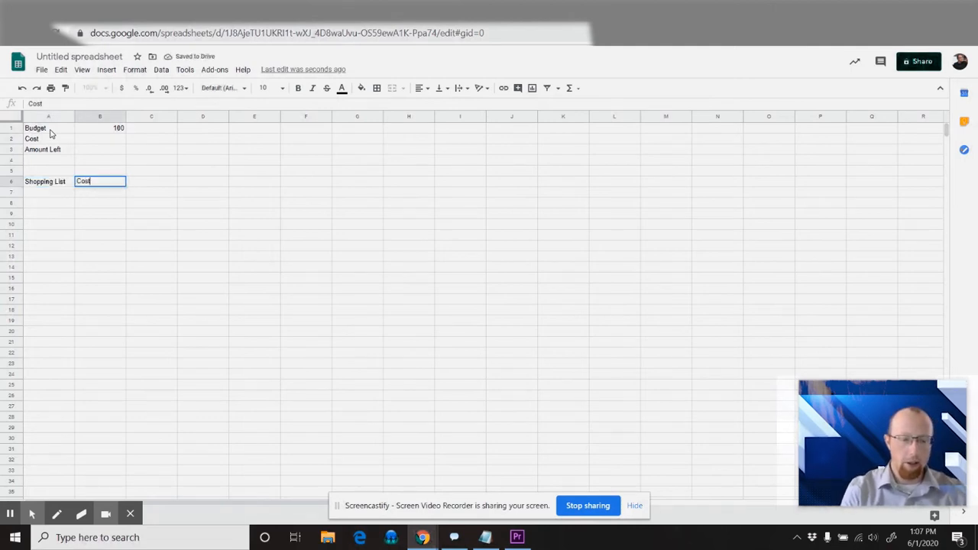
key(Tab)
text(Quantity)
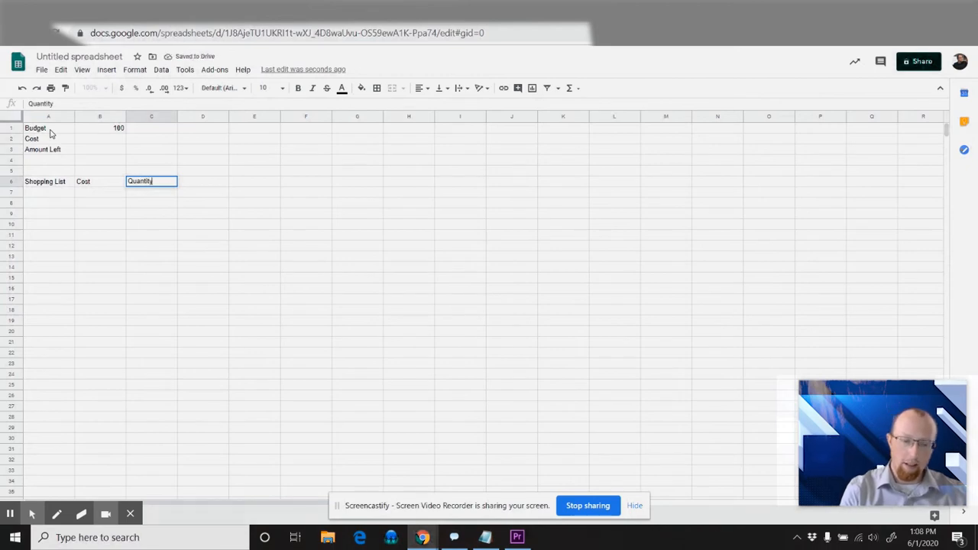
key(Tab)
text(Source)
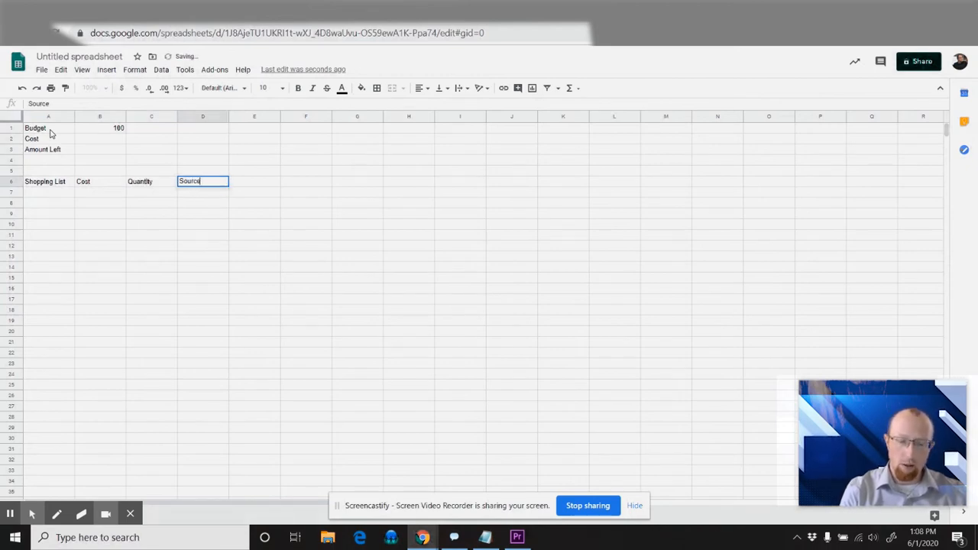
key(Return)
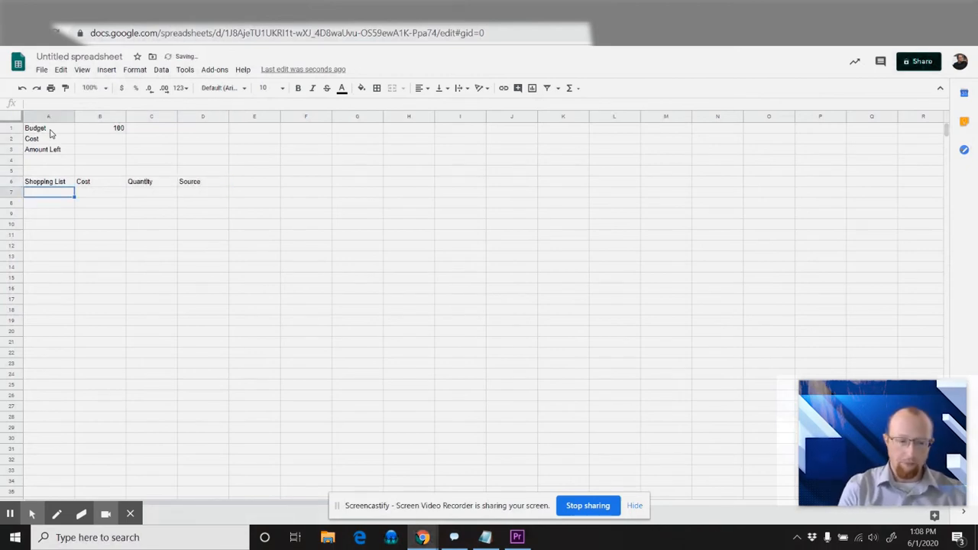
click(198, 183)
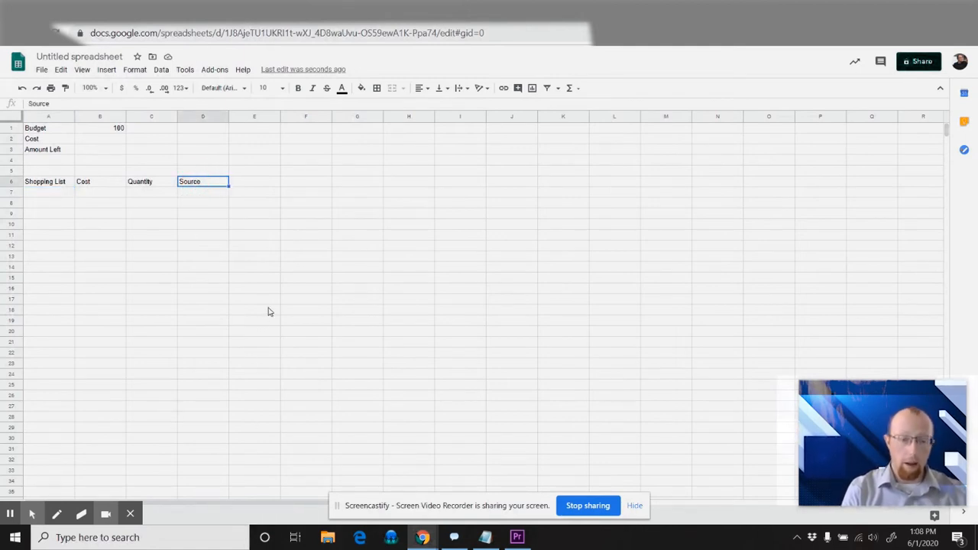
click(208, 216)
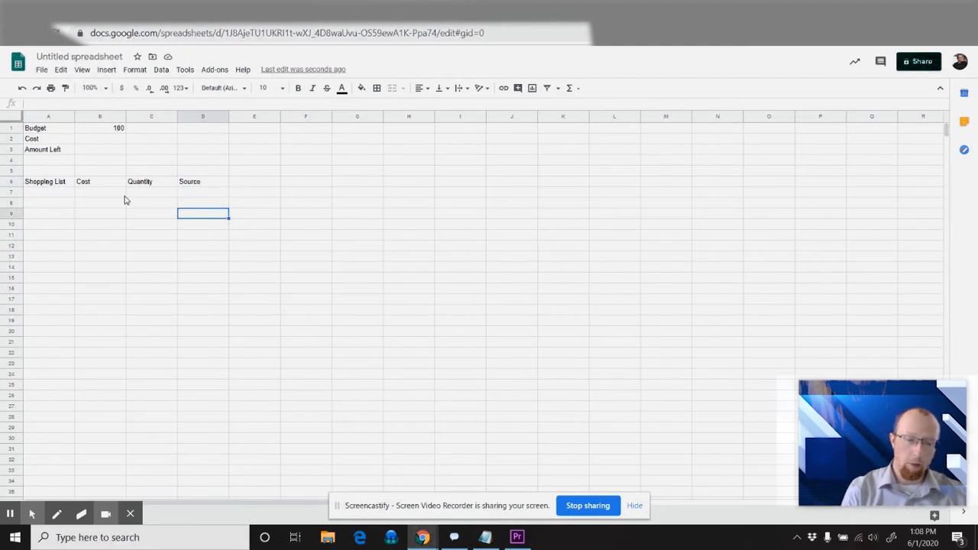
click(205, 205)
click(216, 194)
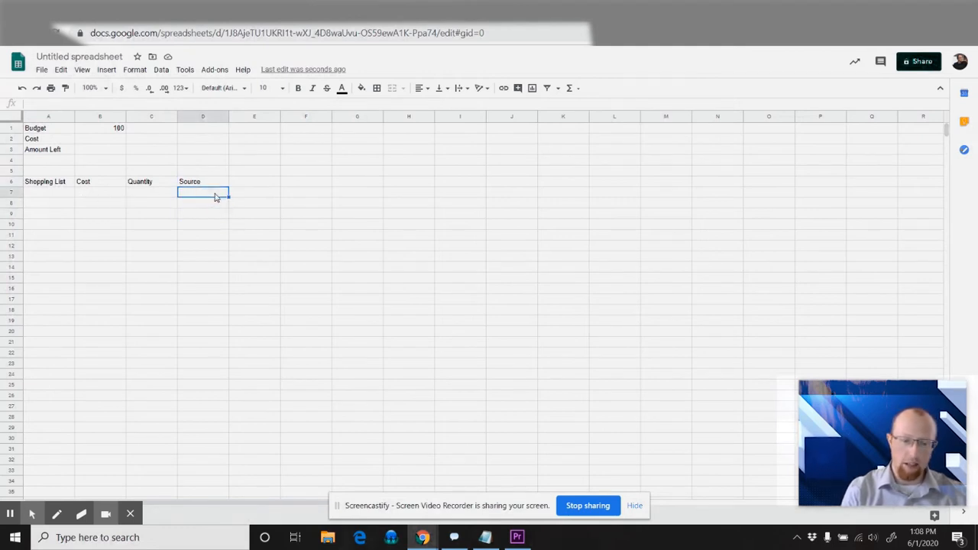
- Add cereal as the first shopping list item in row 7 with a cost of 100 and a quantity of 1
click(55, 199)
text(c)
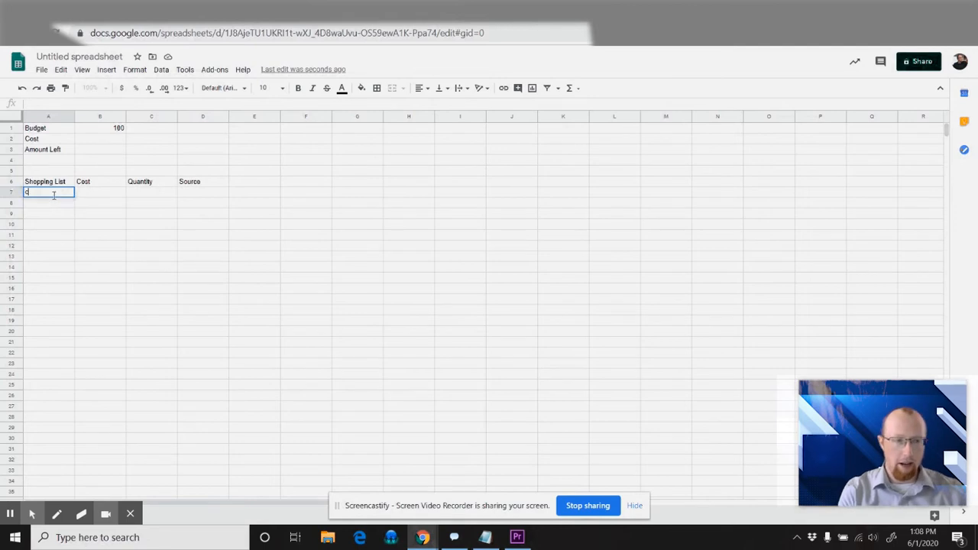
text(ereal)
key(Tab)
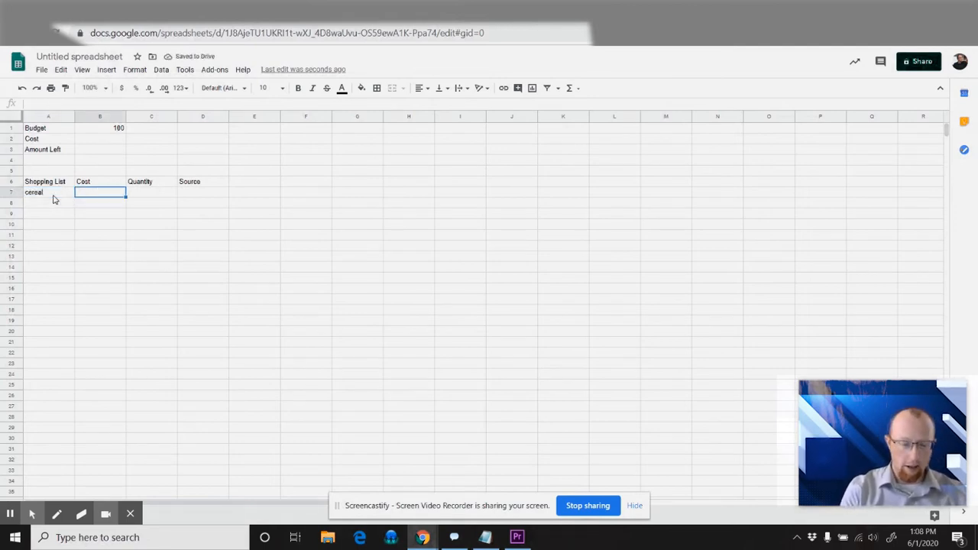
text(100)
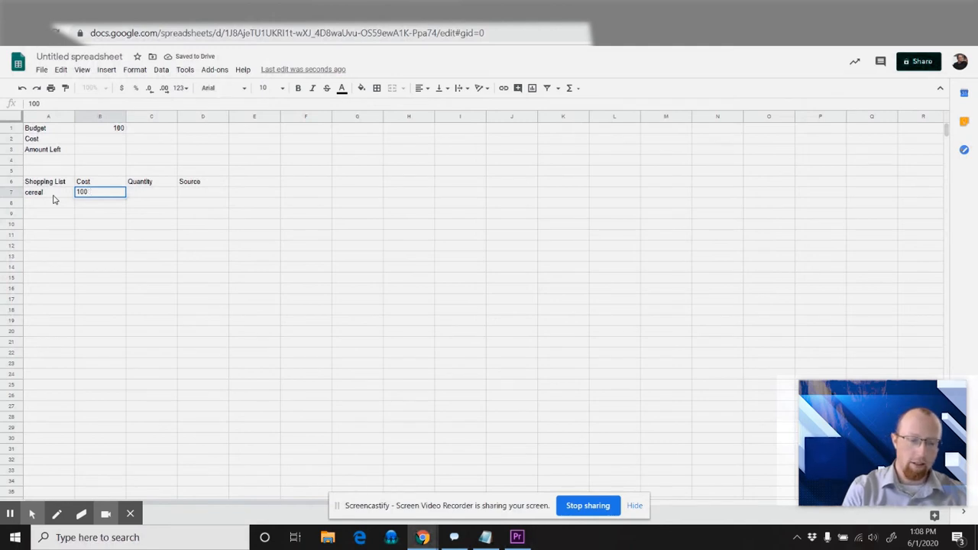
key(Tab)
text(1)
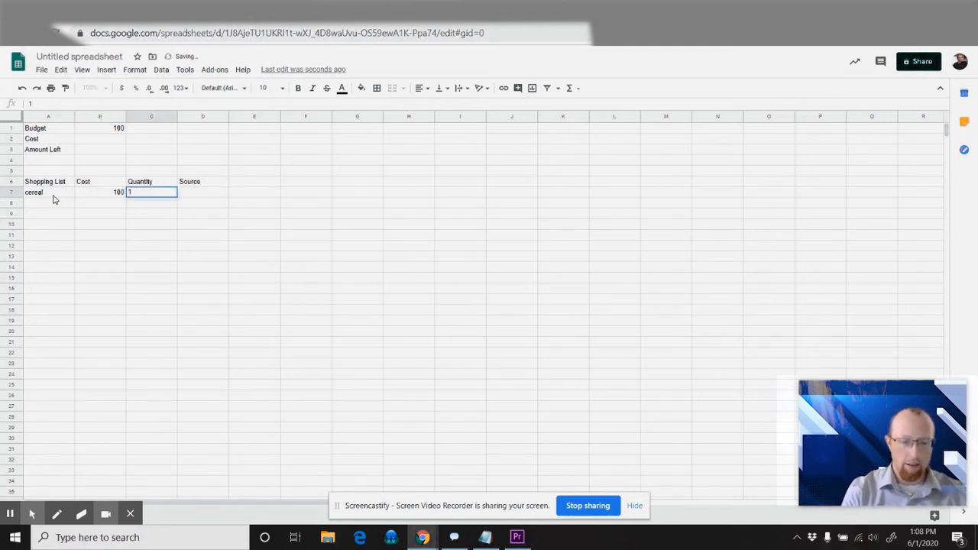
key(Tab)
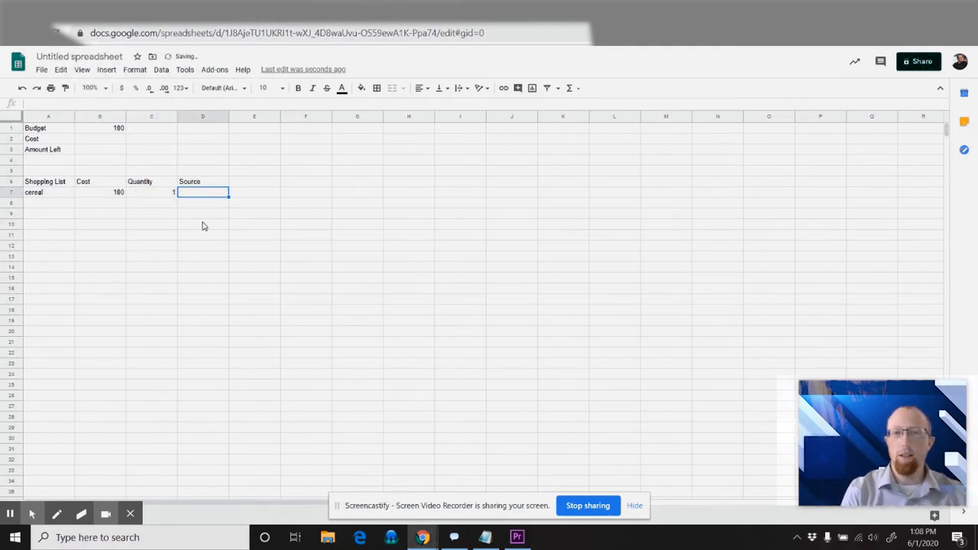
- Replace the Source header in D6 with "Total cost" and enter "source" as the header in E6
click(196, 185)
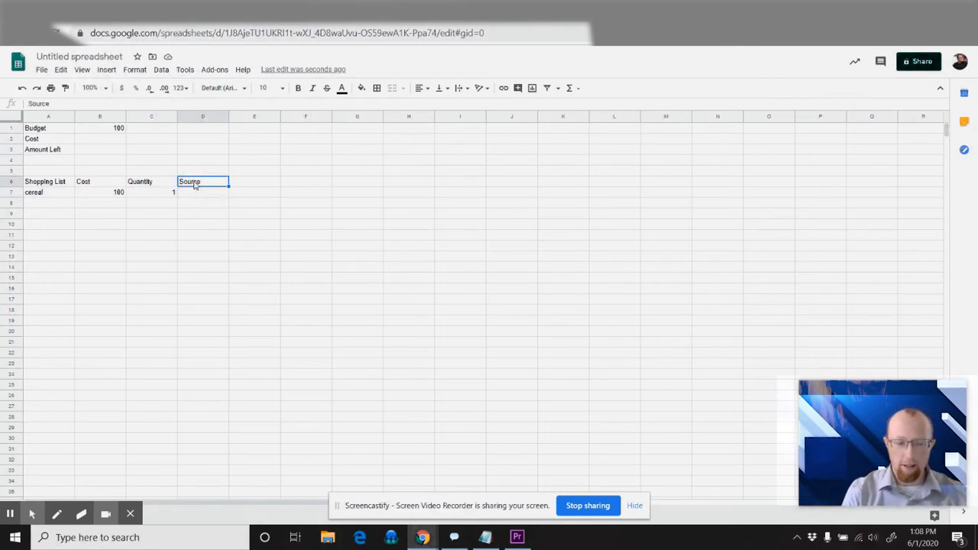
text(T)
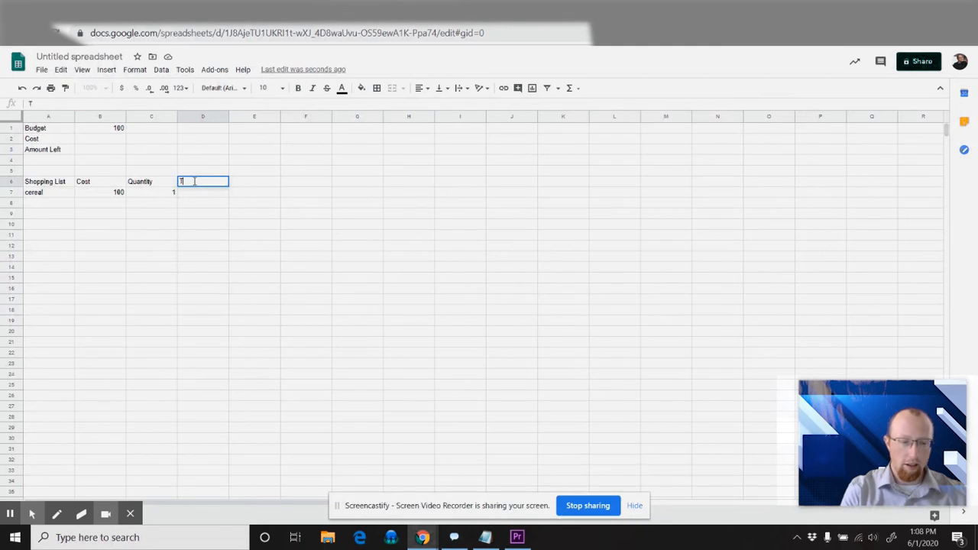
text(otal)
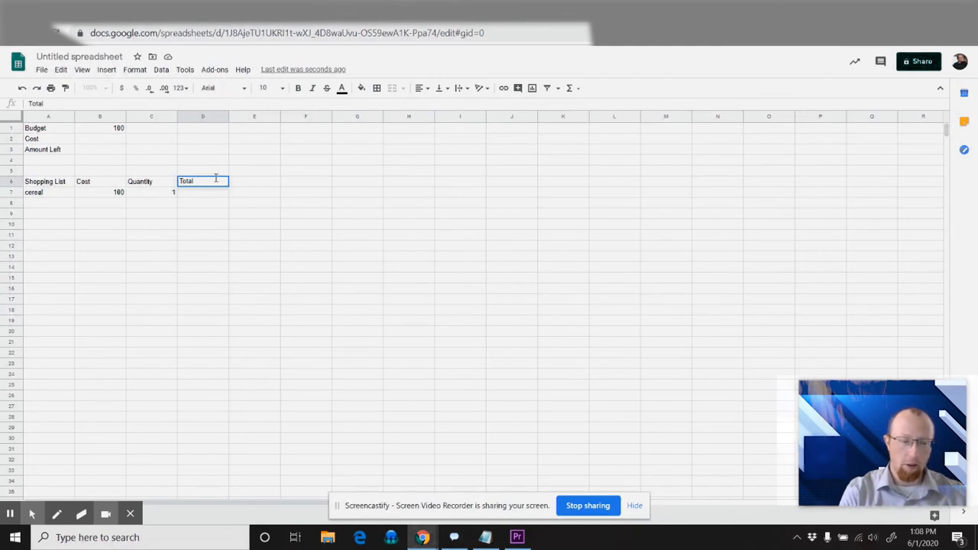
text( cost)
click(236, 182)
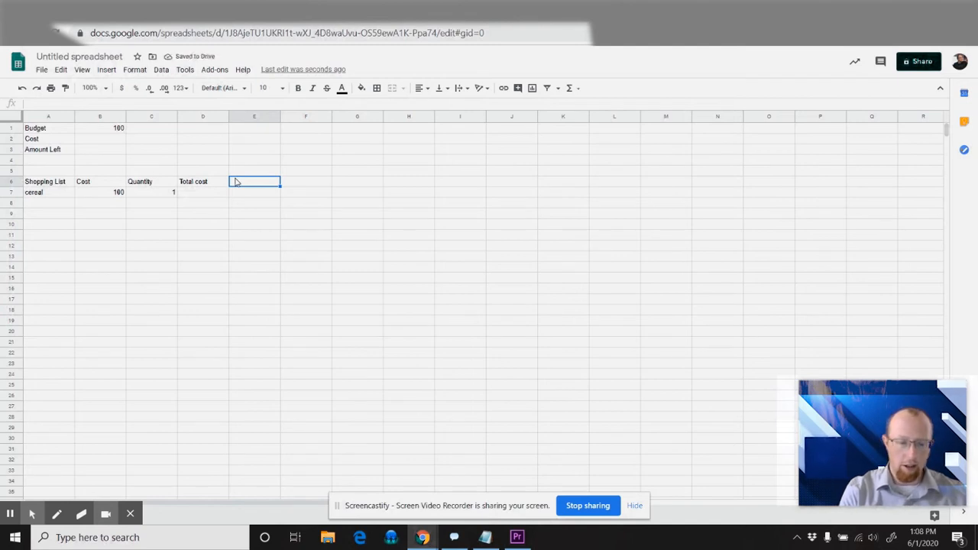
text(source)
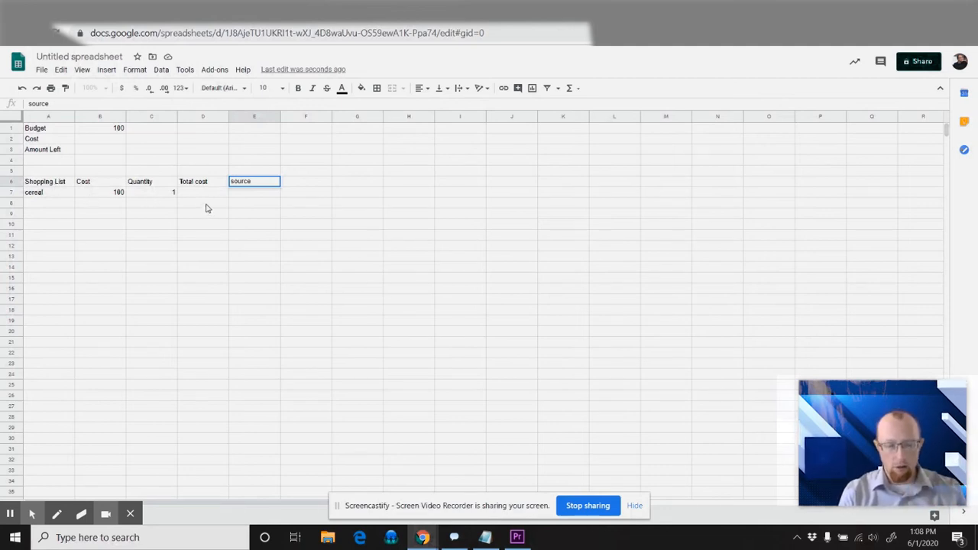
key(Return)
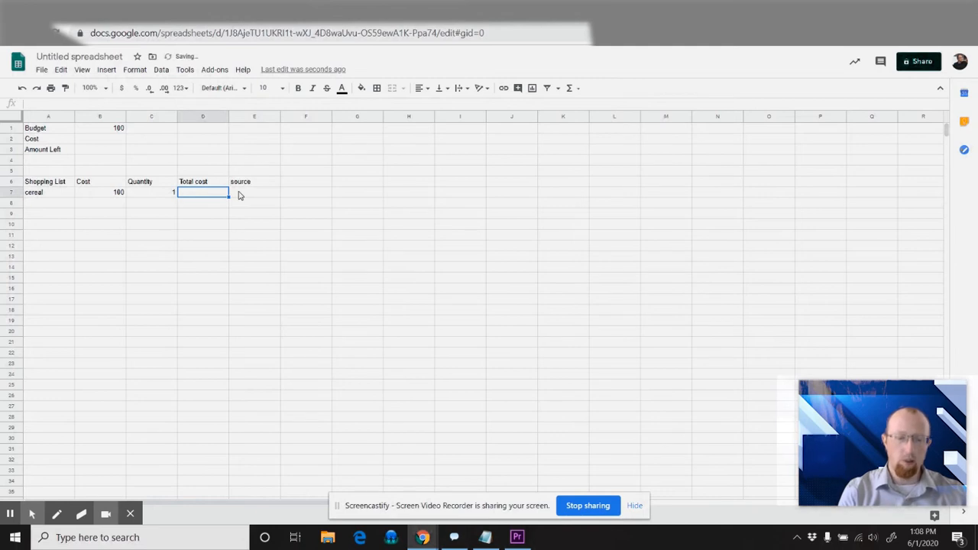
- Set the cereal's cost in cell B7 to 4.99
click(110, 194)
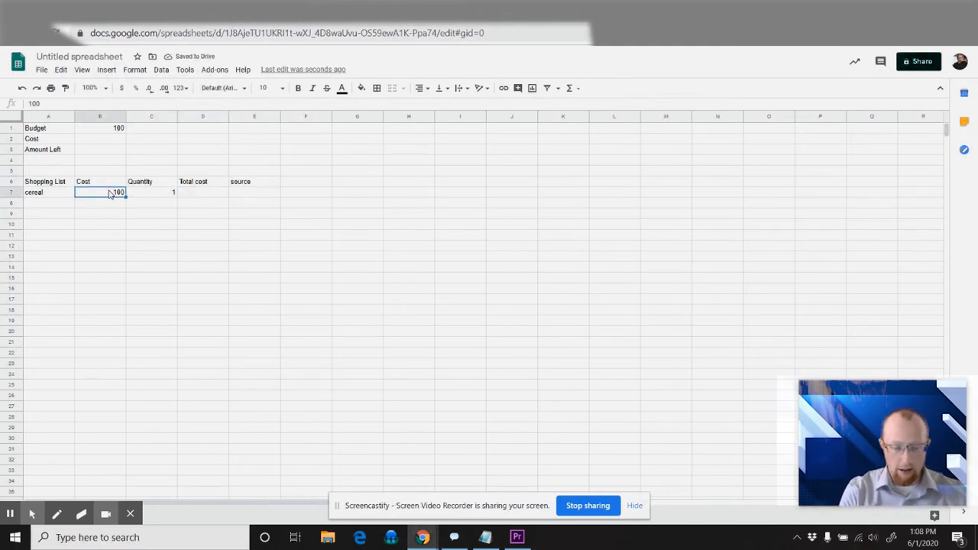
text(4.99)
key(Return)
- Switch to the Price Chopper website, search for "honey nut chereos", and dismiss the welcome prompt to examine the cereal prices
key(ctrl+Tab)
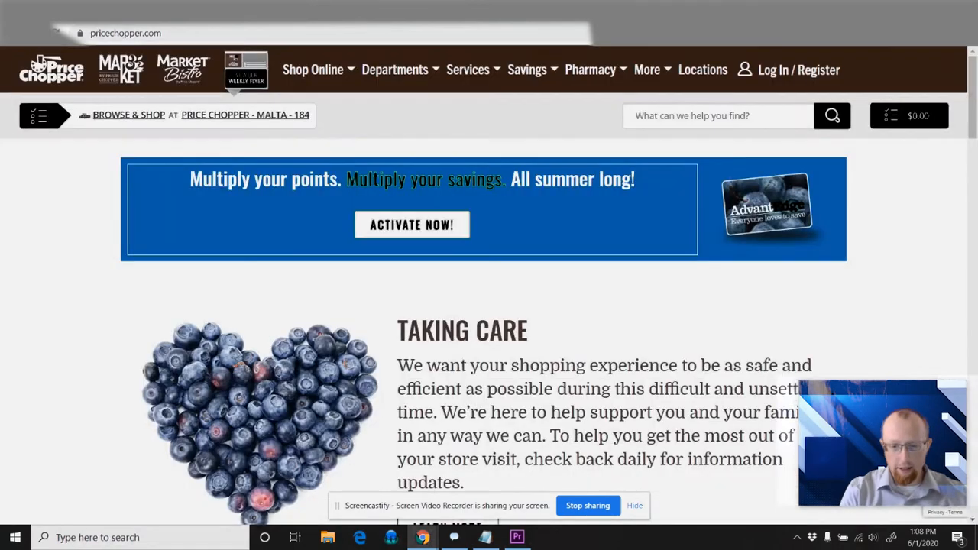
click(674, 115)
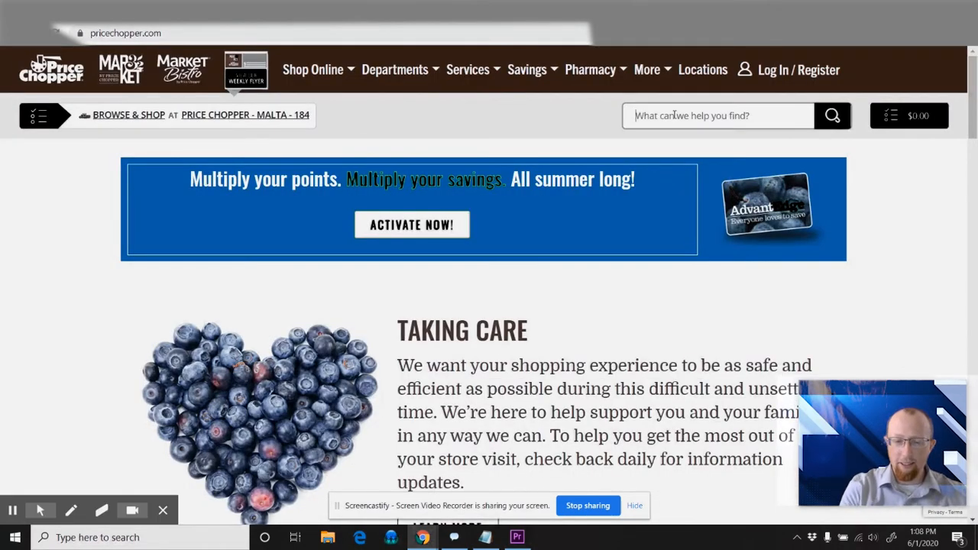
text(honey nu)
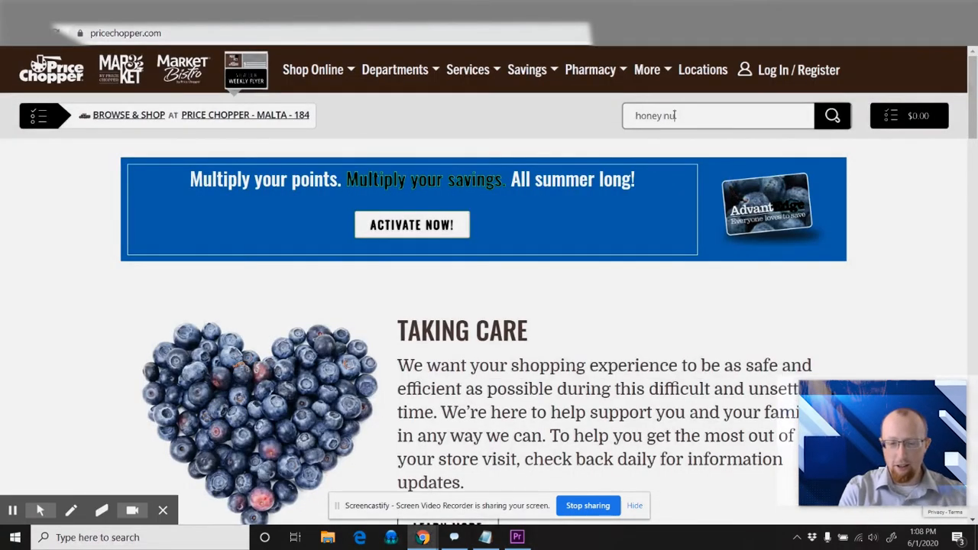
text(t chereos)
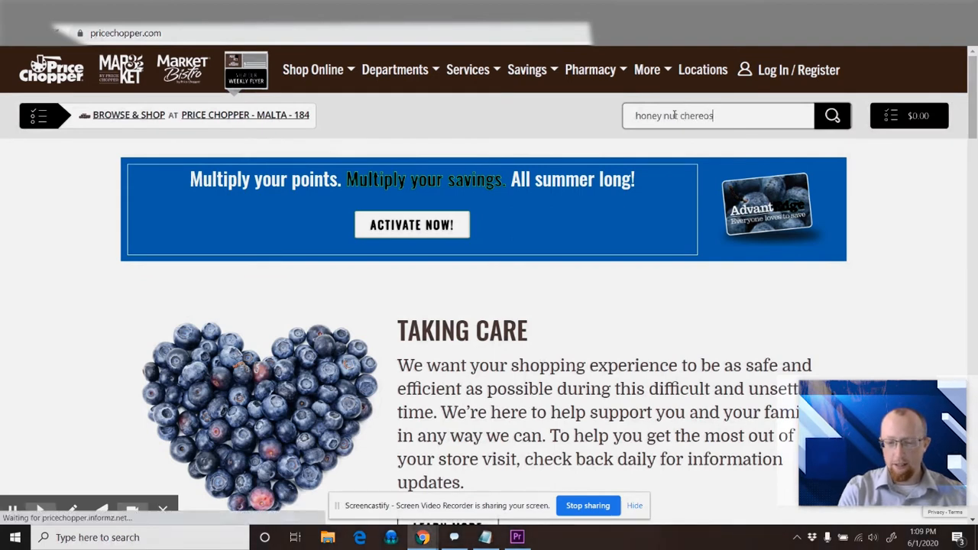
key(Return)
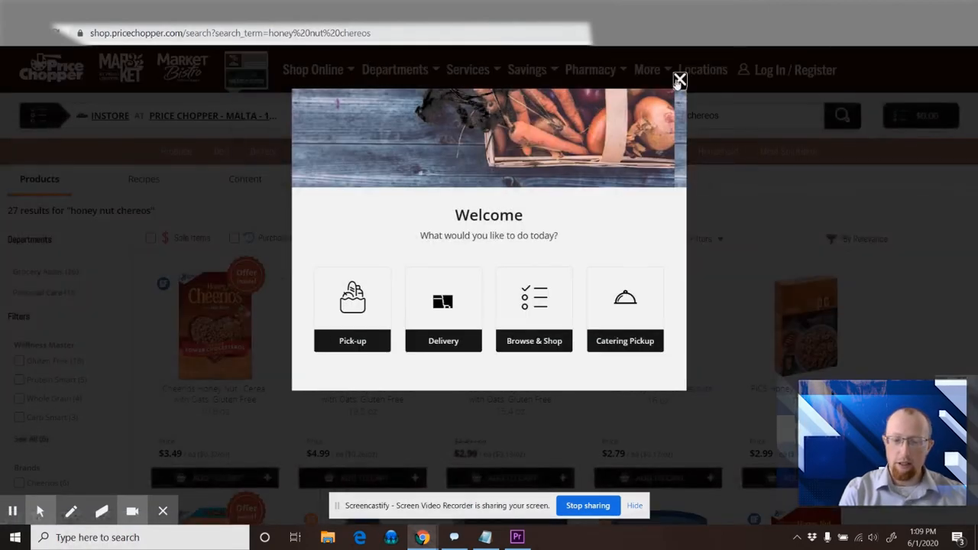
click(679, 80)
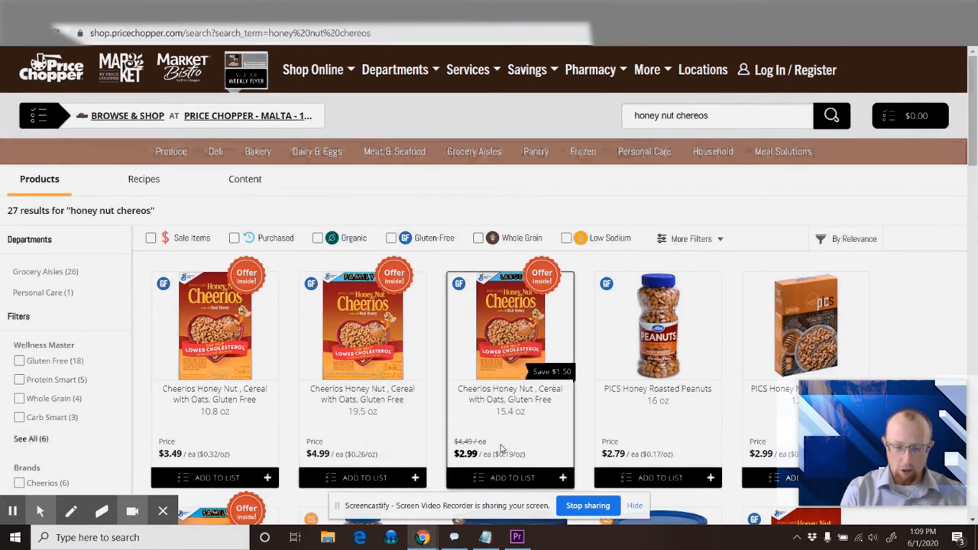
scroll(527, 416, down, 1)
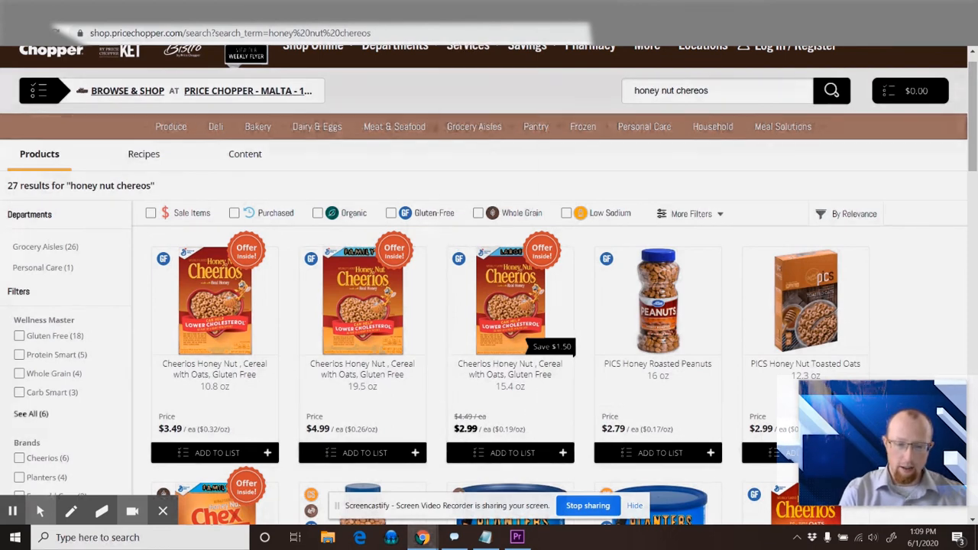
- Return to the budget spreadsheet and set the cereal's cost in B7 to 2.99 and its quantity in C7 to 2
click(336, 11)
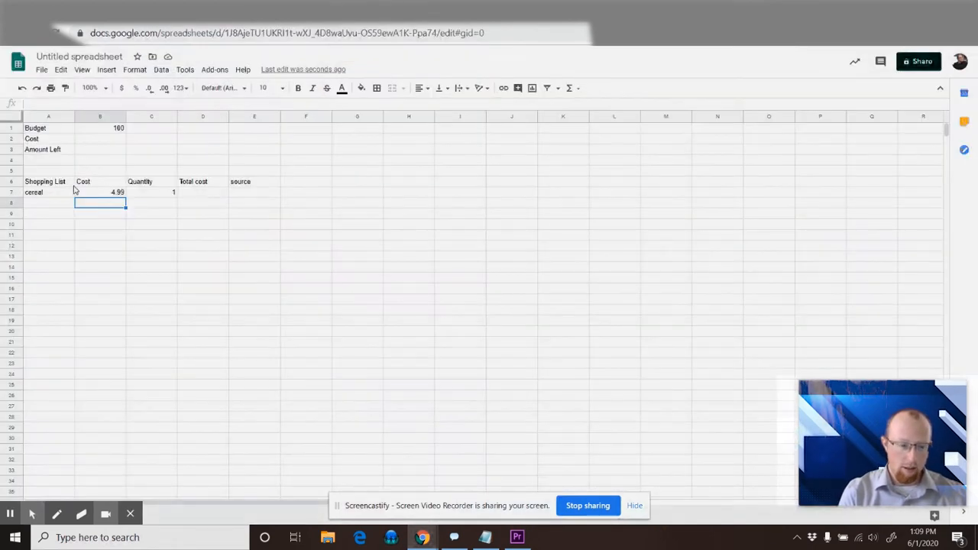
click(113, 192)
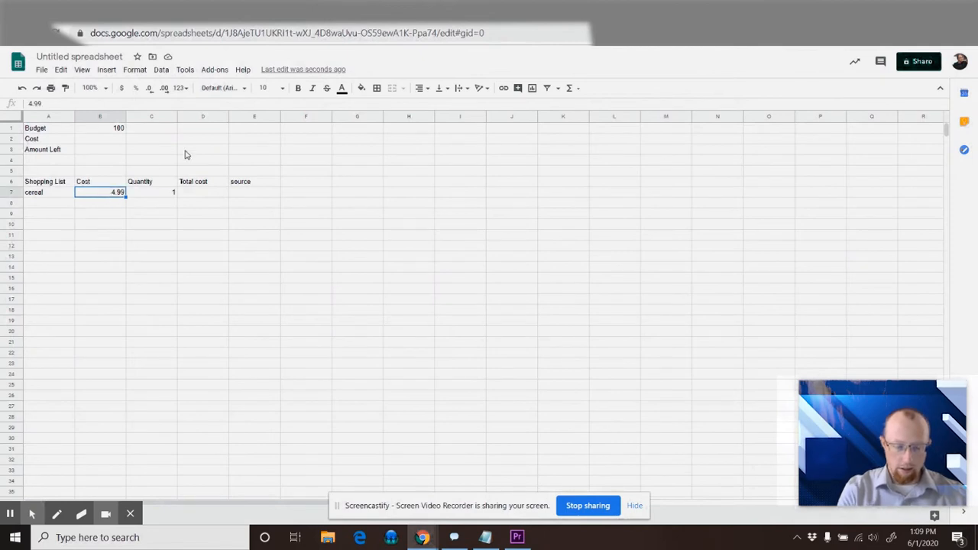
key(BackSpace)
text(2.99)
key(Tab)
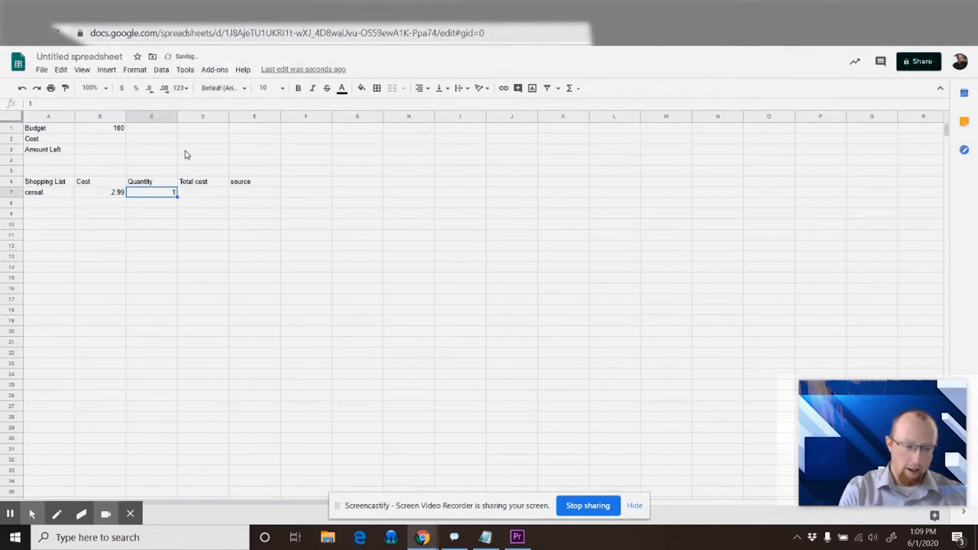
text(2)
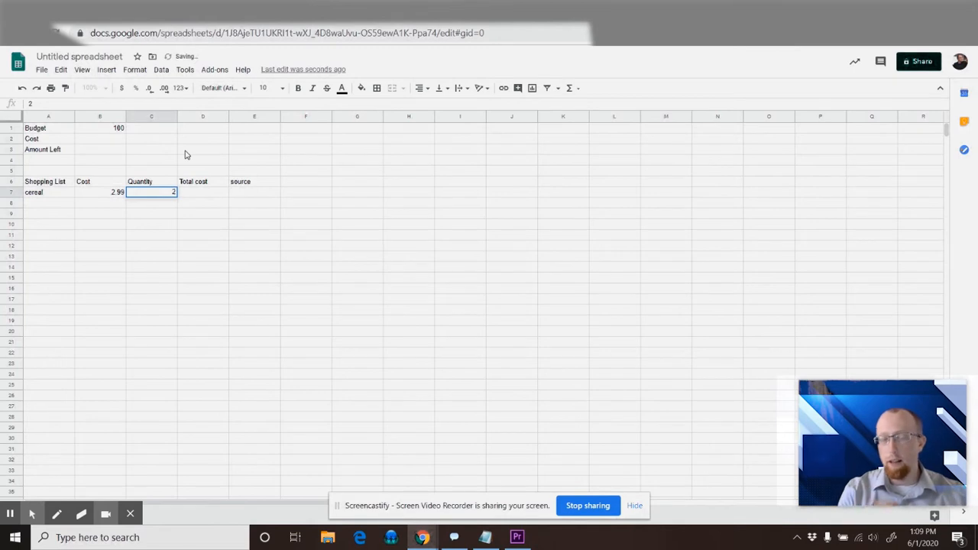
key(Tab)
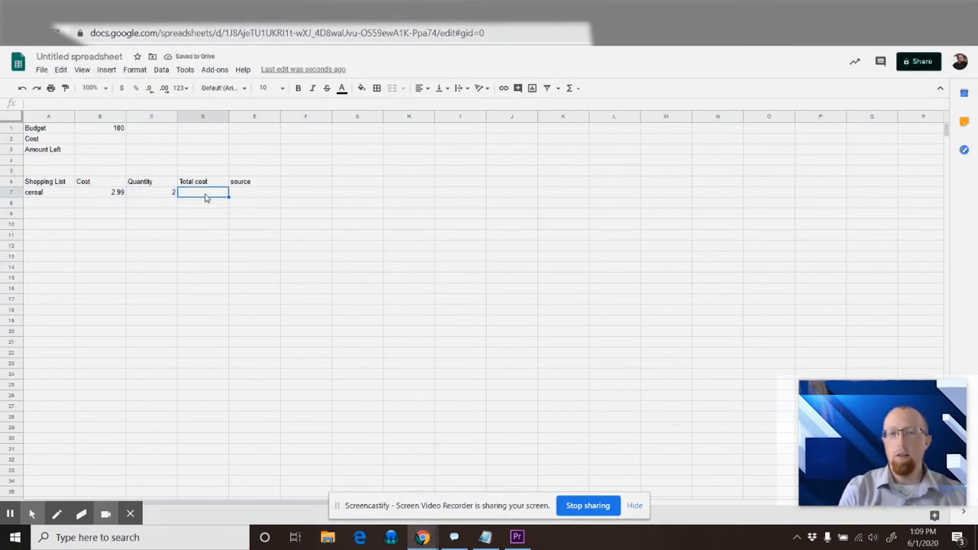
- Enter the formula =B7*C7 in D7 to calculate the cereal's total cost from its cost and quantity
text(=)
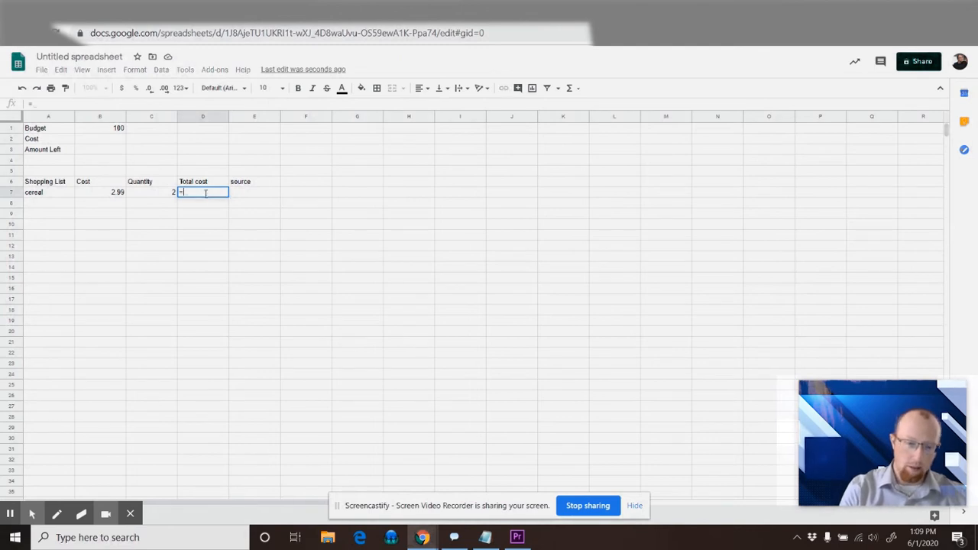
click(103, 195)
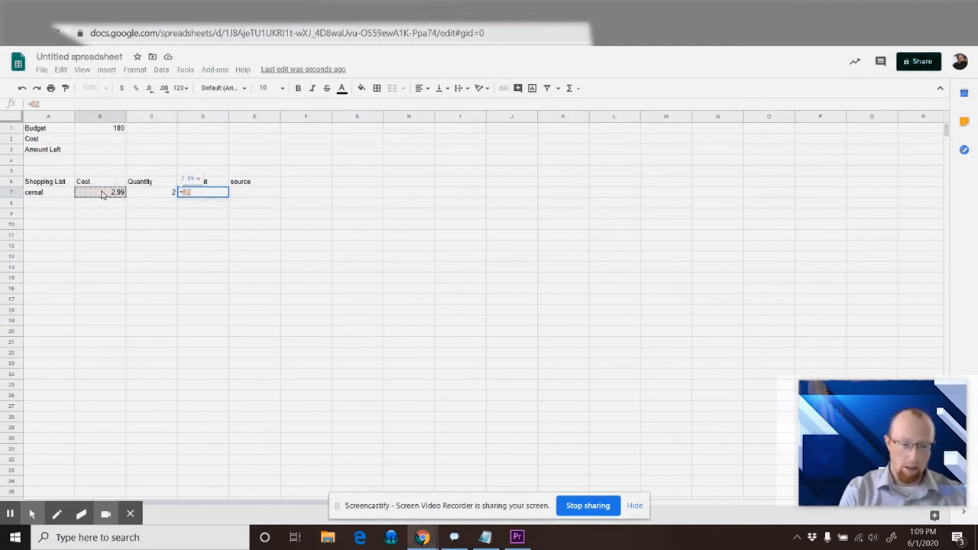
text(*)
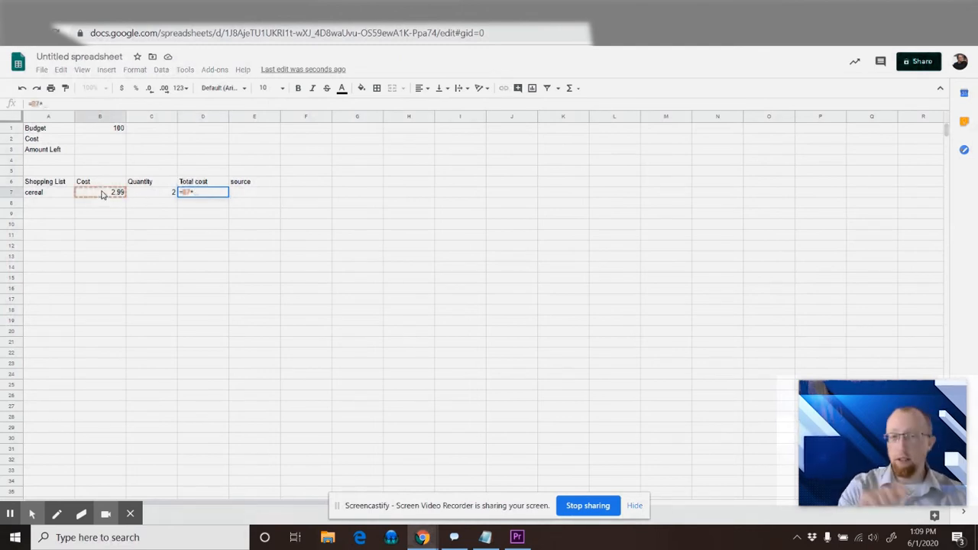
click(154, 193)
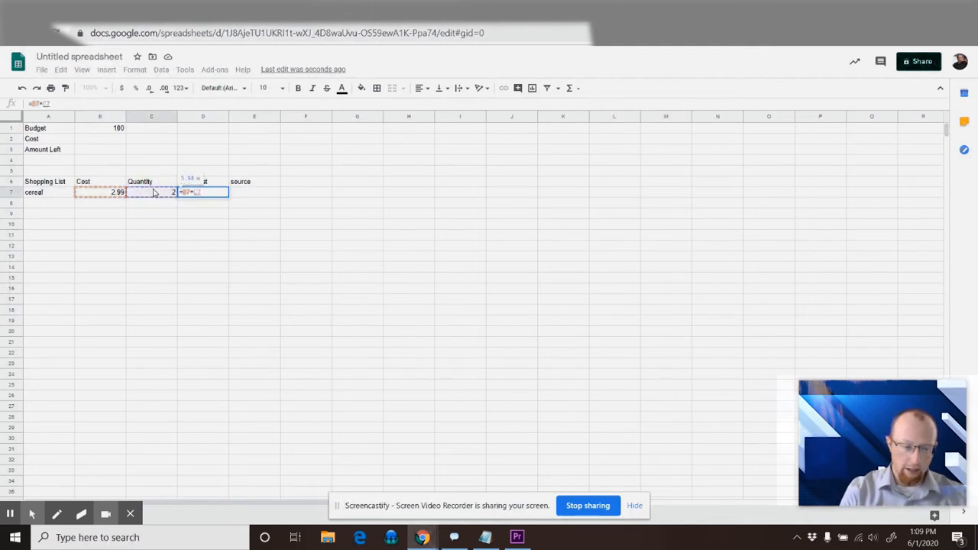
key(Return)
- Fill the total cost formula from D7 down the Total cost column to row 92
click(186, 192)
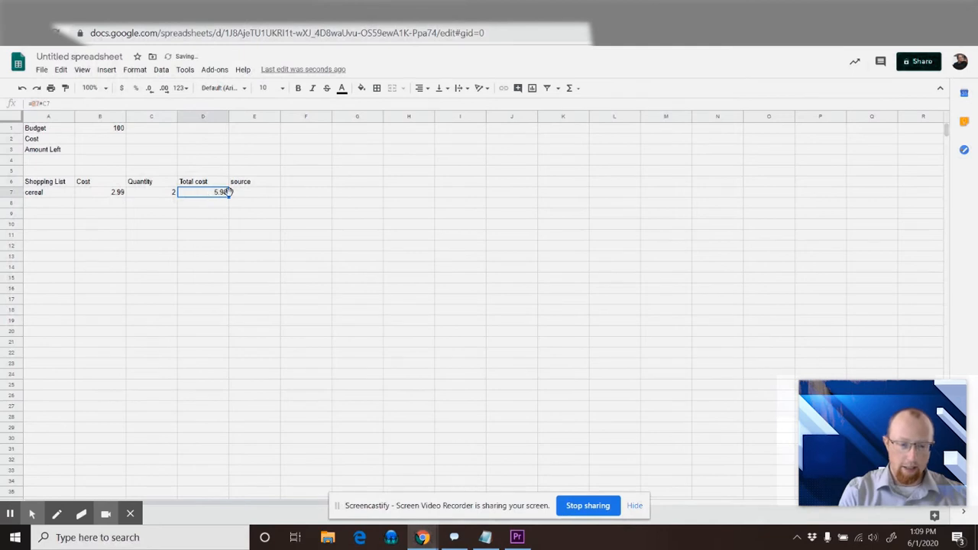
drag(228, 192, 240, 499)
scroll(264, 290, up, 15)
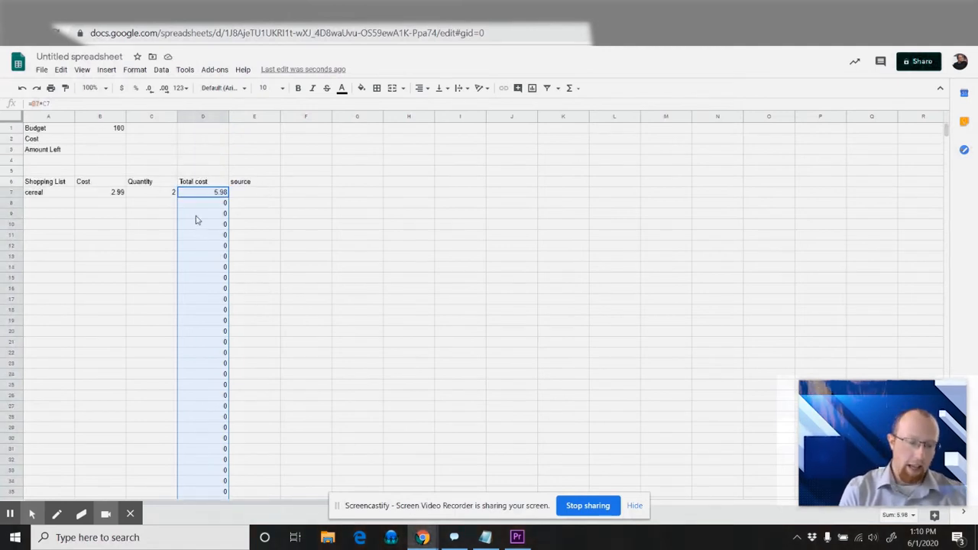
- Enter a SUM formula in B2 that adds up the Total cost column over D7:D111
click(101, 140)
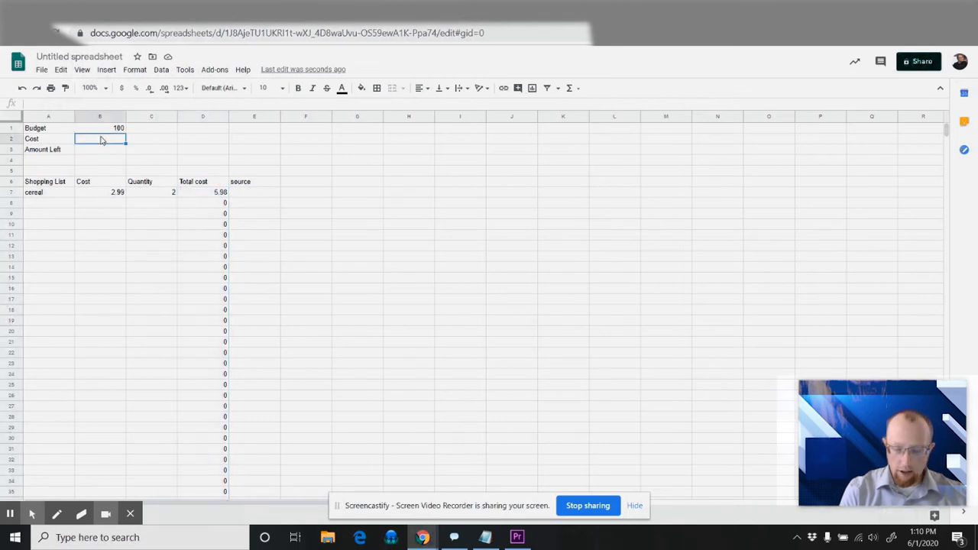
text(=)
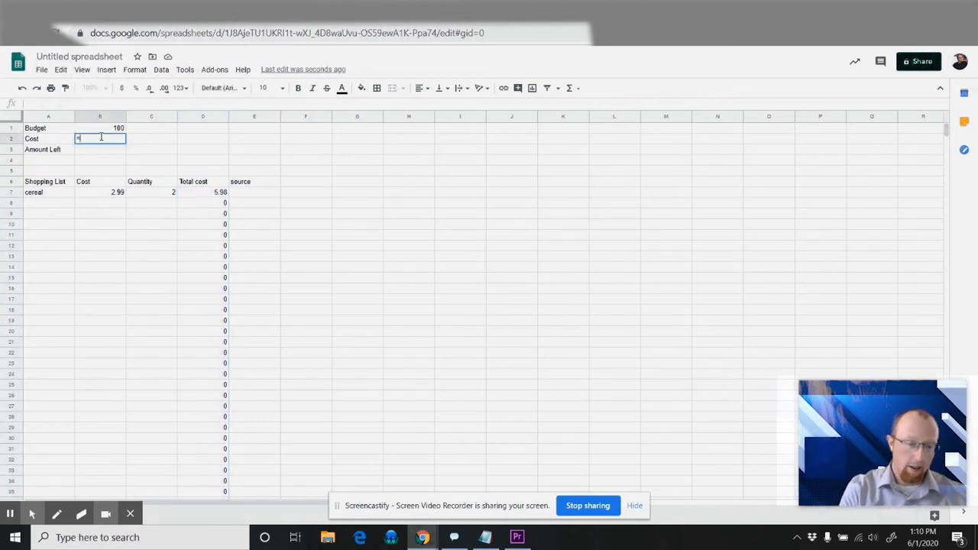
text(sum()
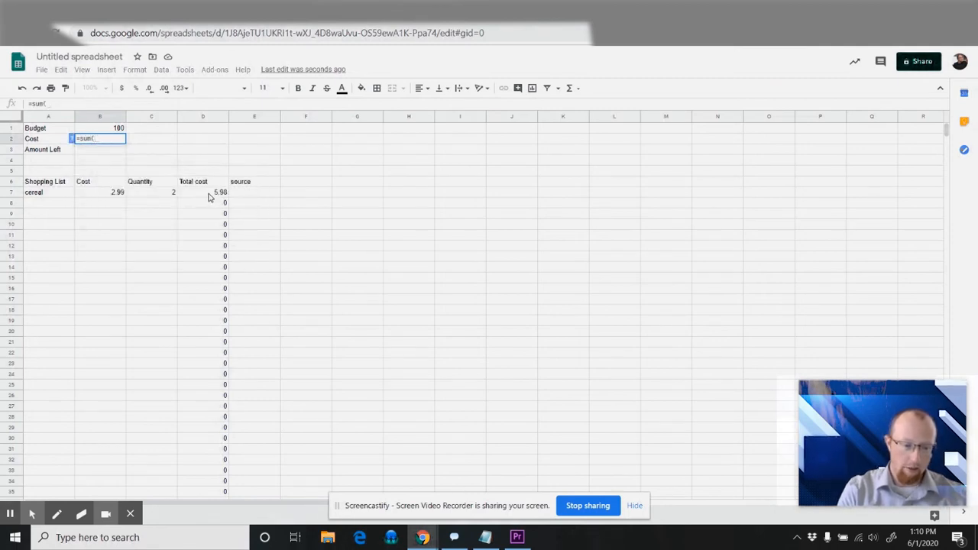
drag(211, 195, 202, 233)
drag(216, 324, 217, 544)
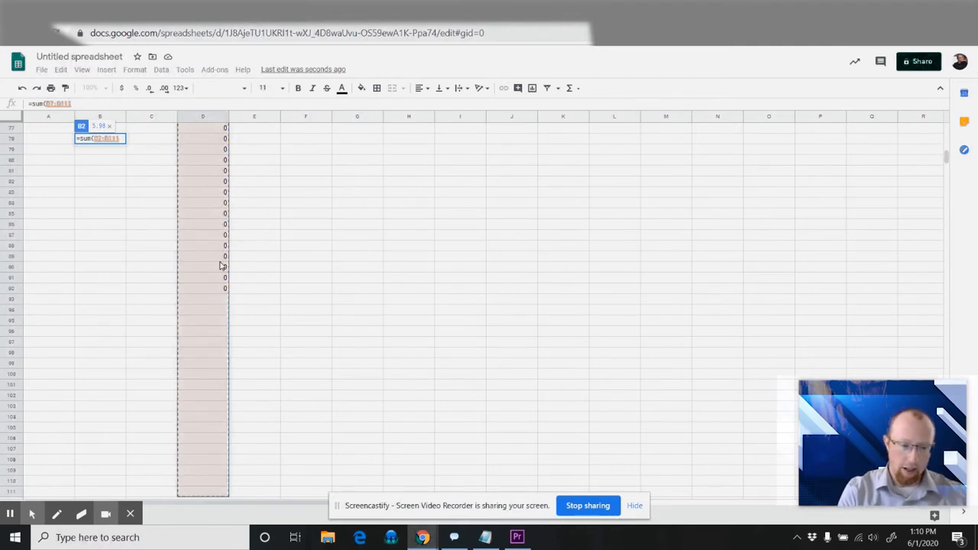
key(Return)
scroll(192, 241, up, 1)
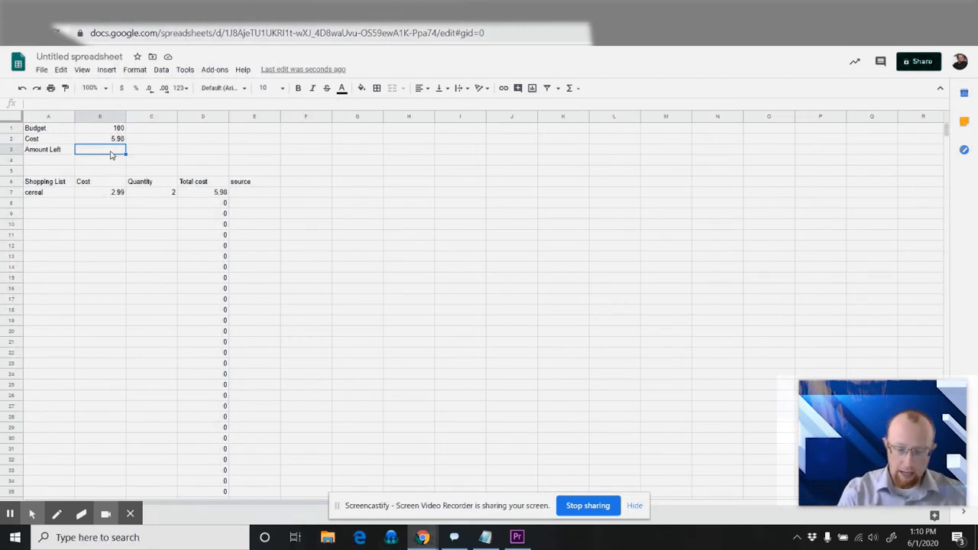
- Calculate the amount left in B3 by subtracting the cost from the budget with =B1-B2
text(=)
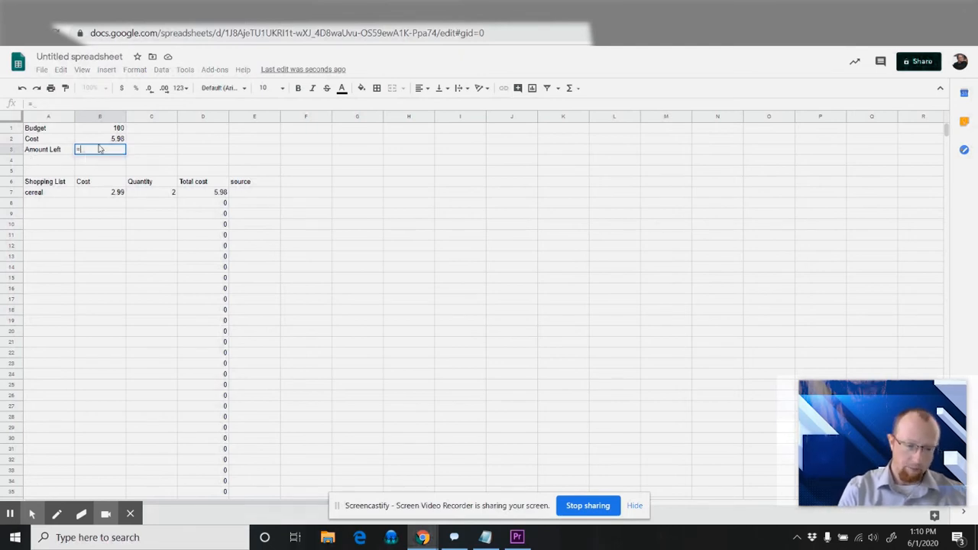
click(111, 132)
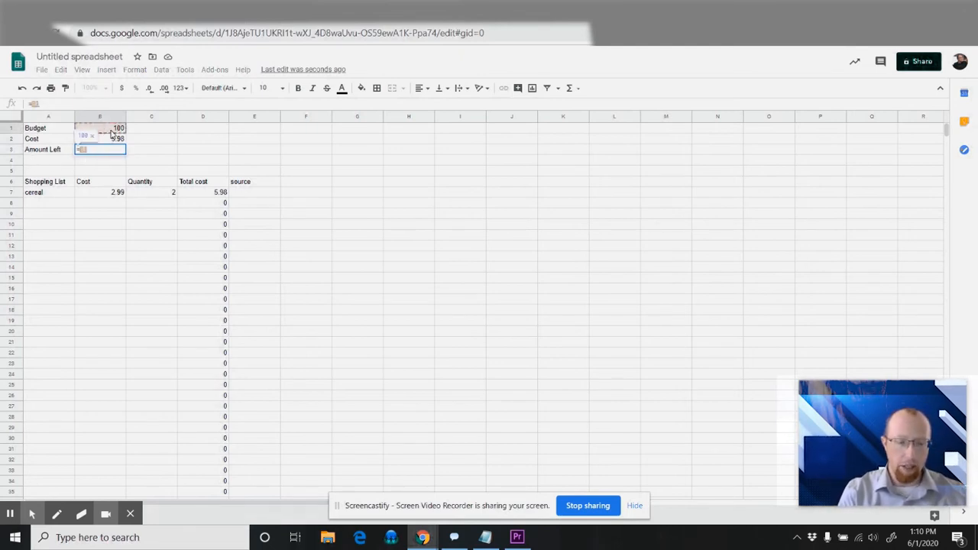
text(-)
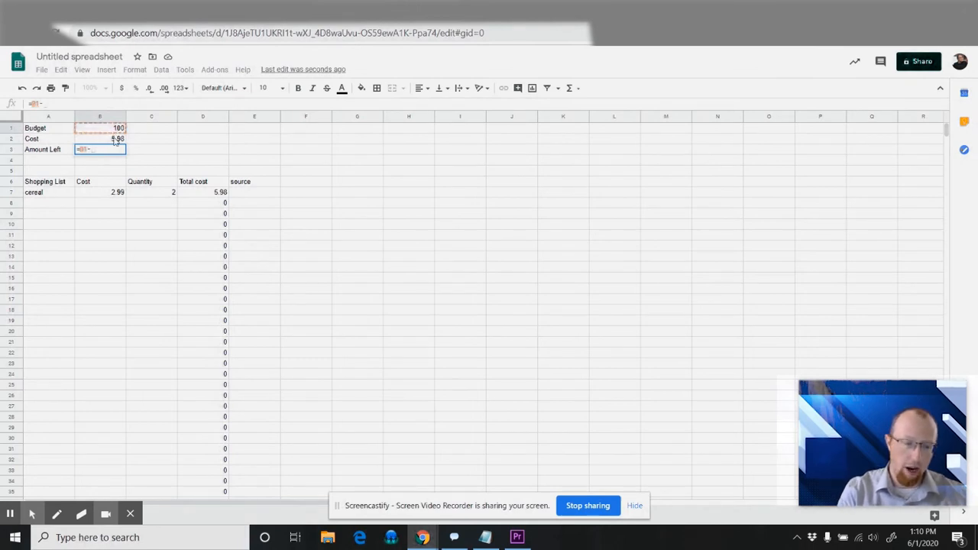
click(115, 142)
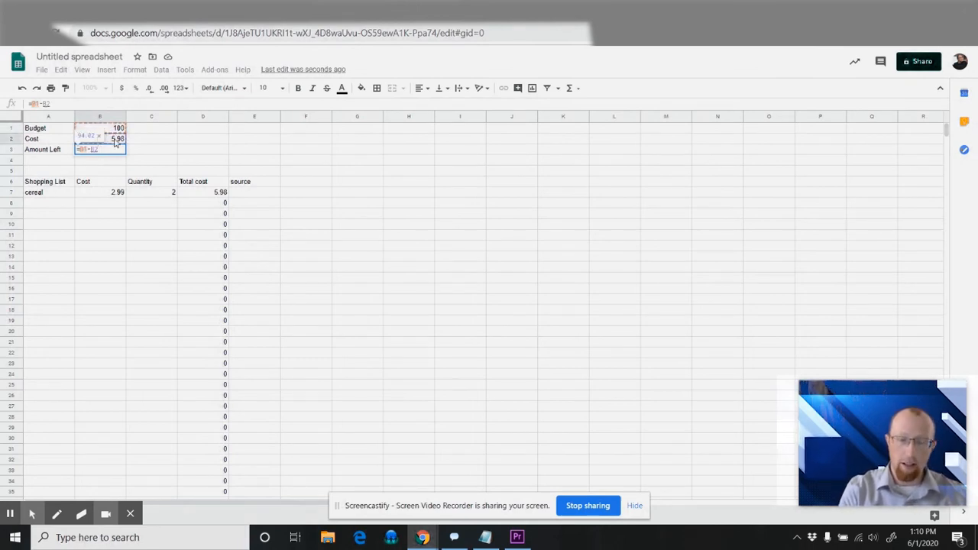
key(Return)
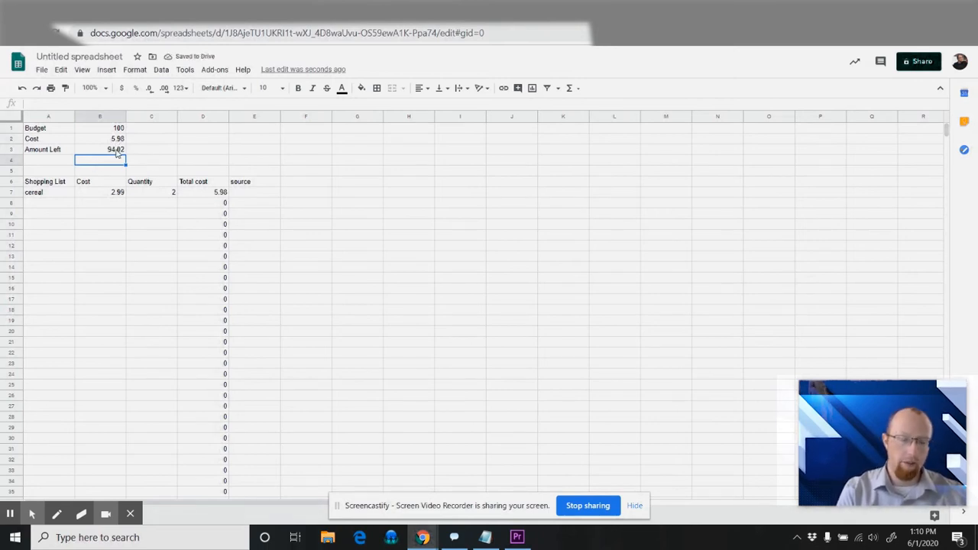
- Add eggs to the shopping list in row 8 with a cost of 3.98 and a quantity of 1
click(35, 204)
text(e)
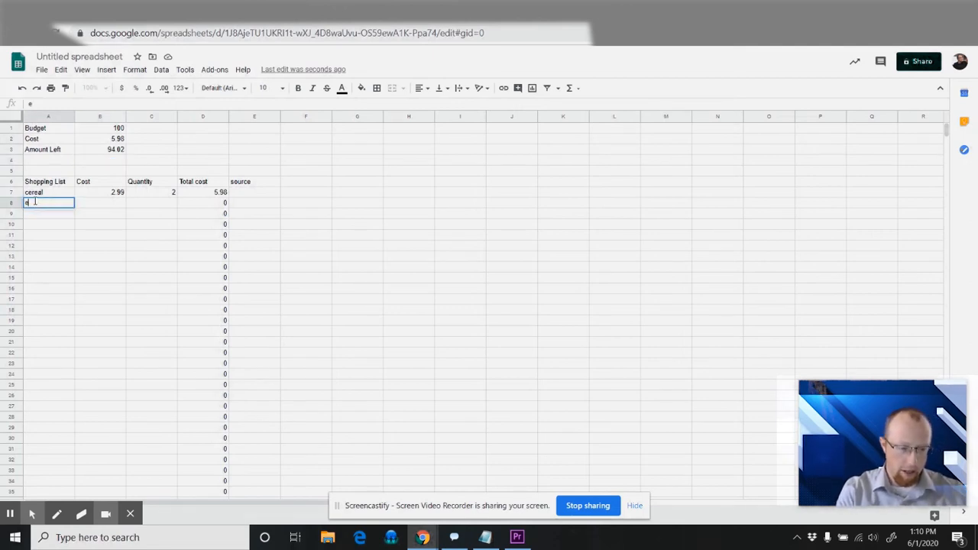
text(ggs)
key(Tab)
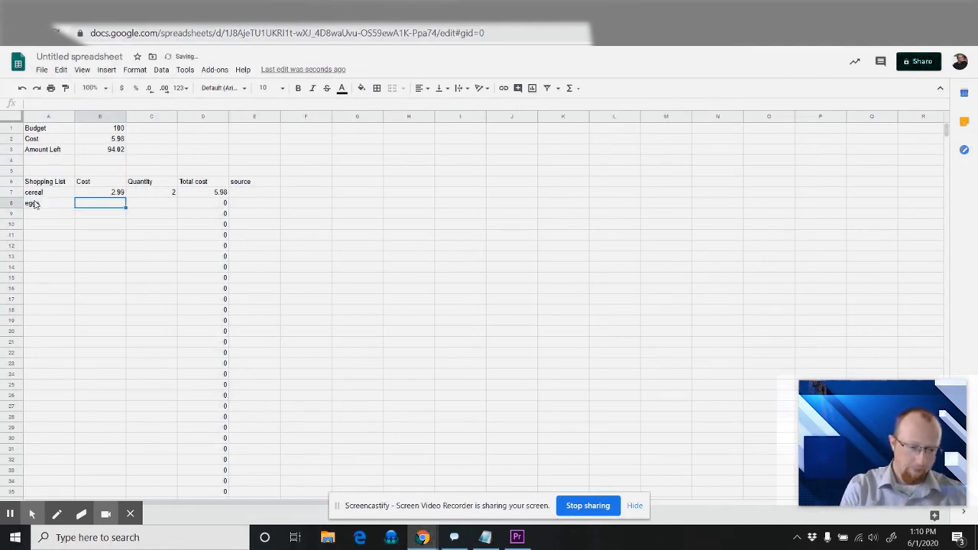
text(3.98)
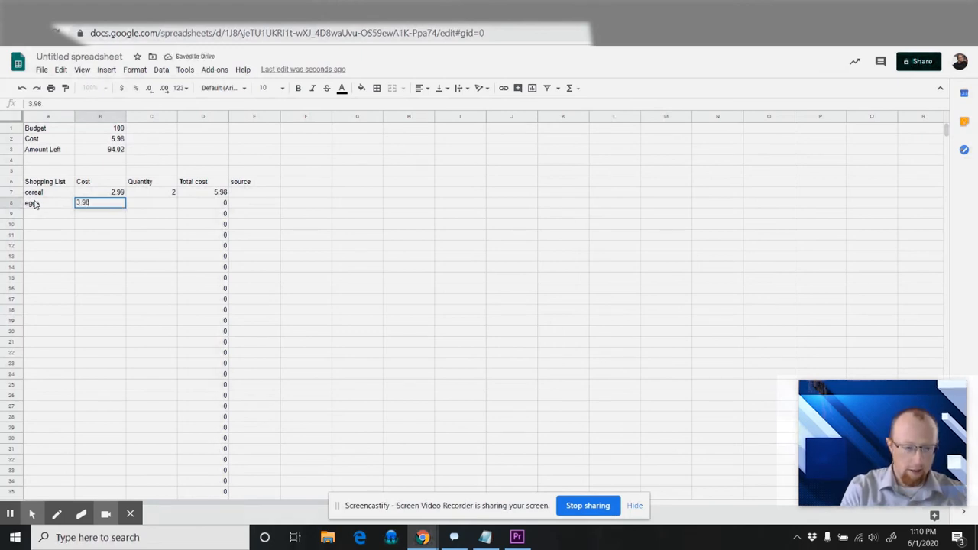
key(Tab)
text(1)
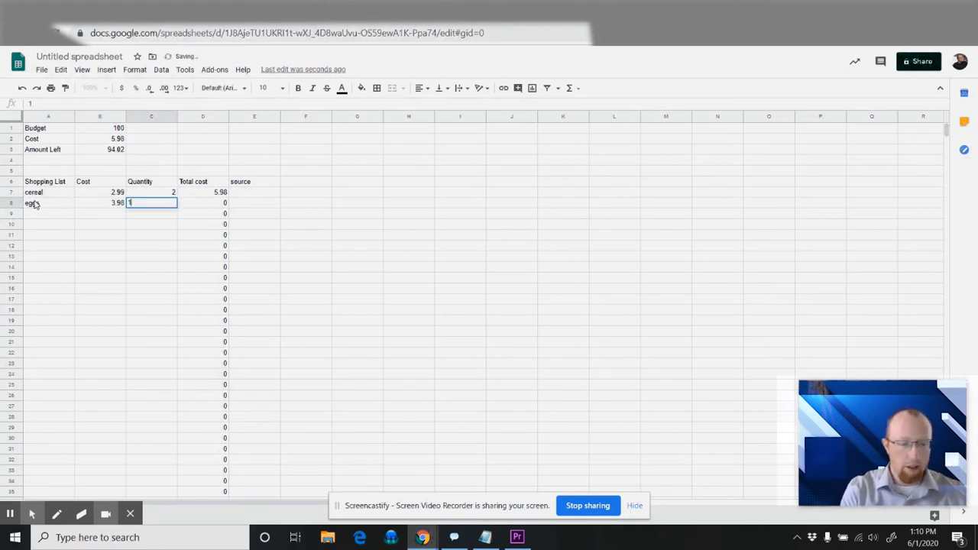
- Set the cost of the eggs in cell B8 to 2.98
key(shift+Tab)
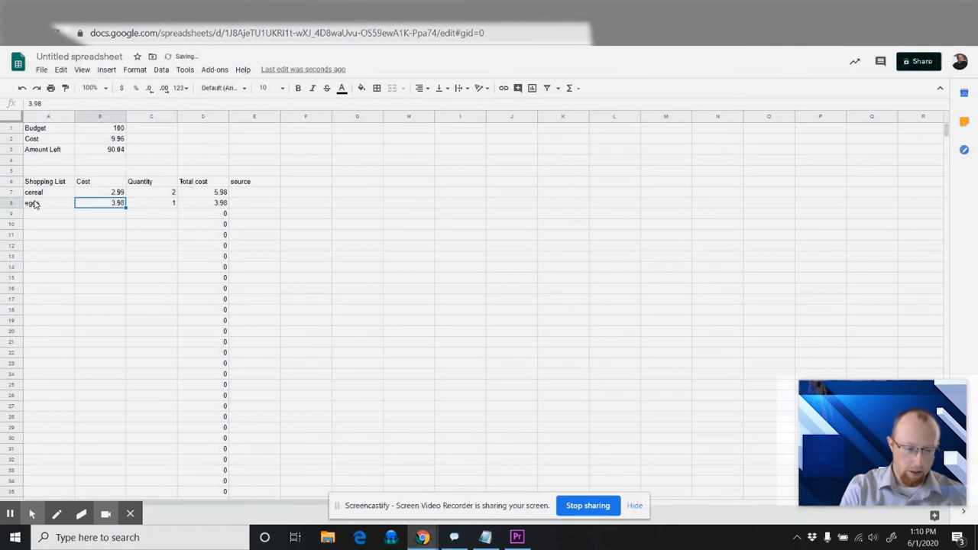
text(2.)
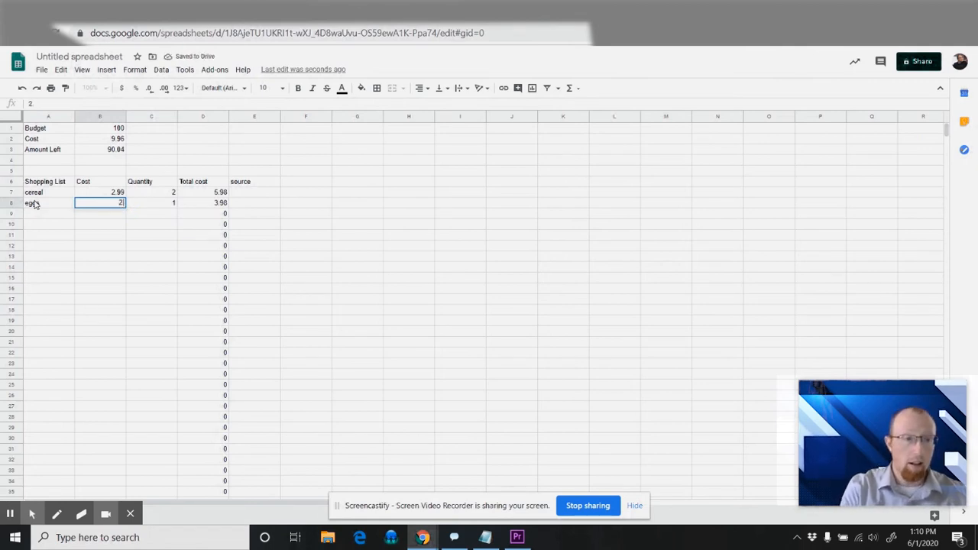
text(98)
key(Return)
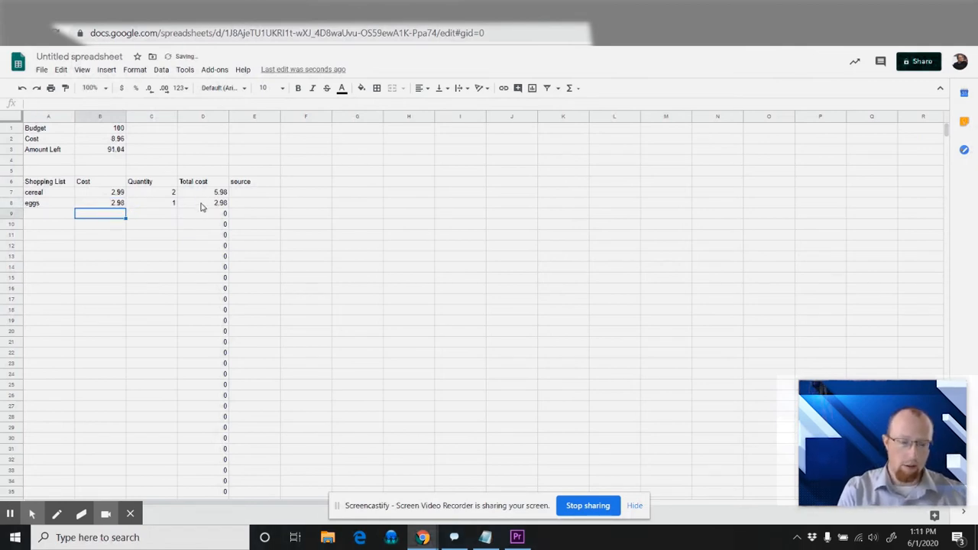
- Copy the web address of the store's "honey nut chereos" search page into E7 as the cereal's source
click(202, 204)
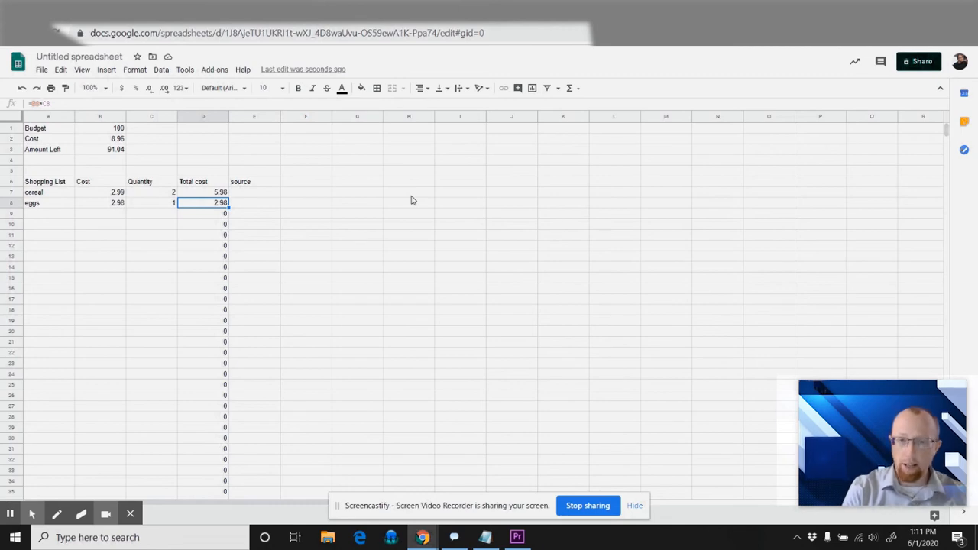
key(ctrl+Tab)
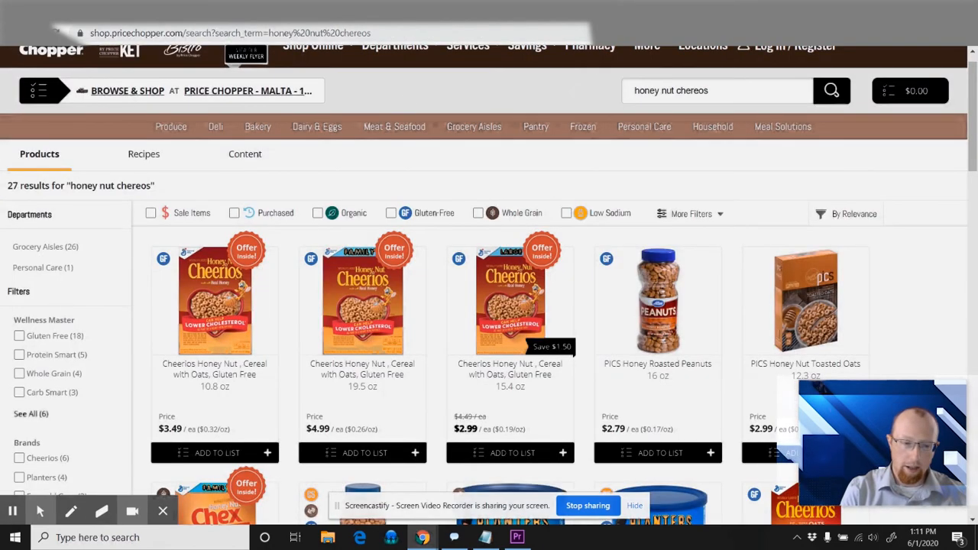
click(237, 34)
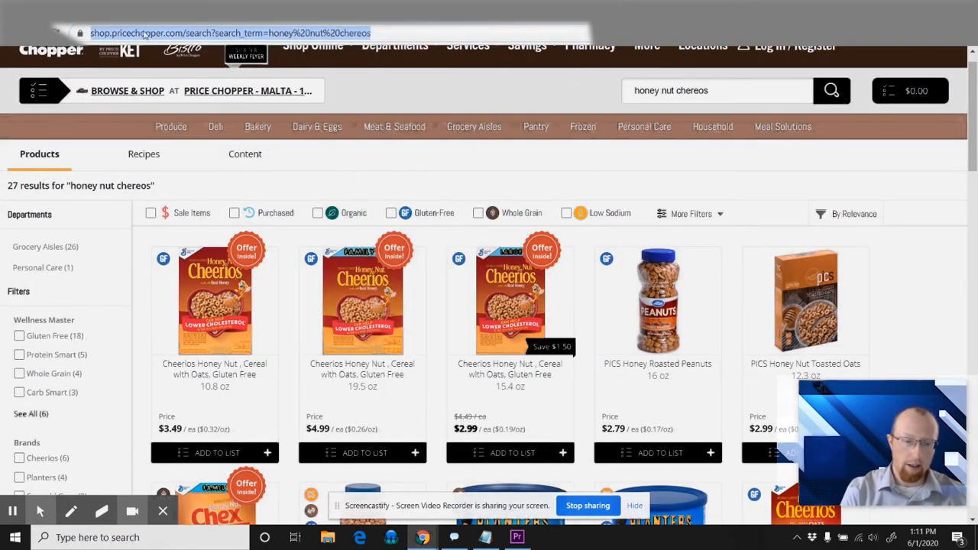
right_click(231, 34)
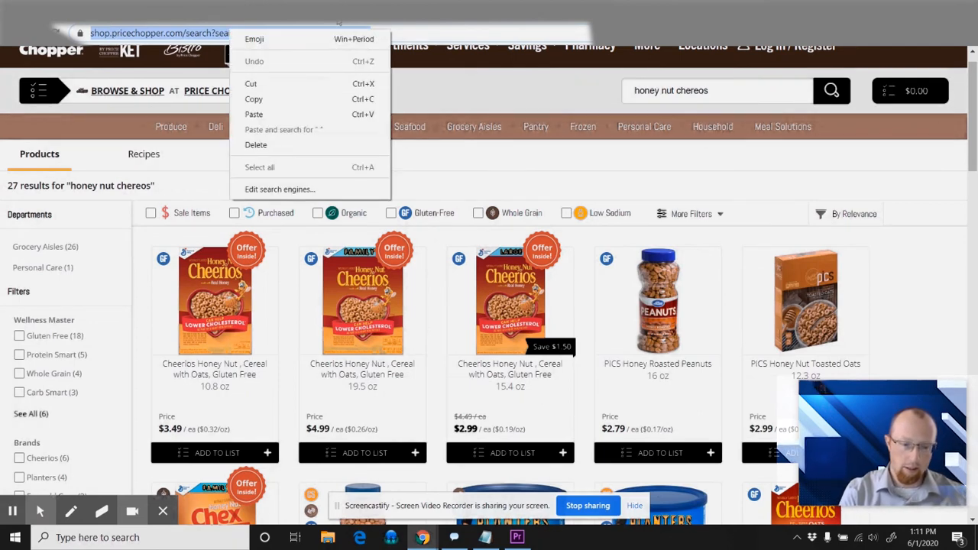
click(290, 84)
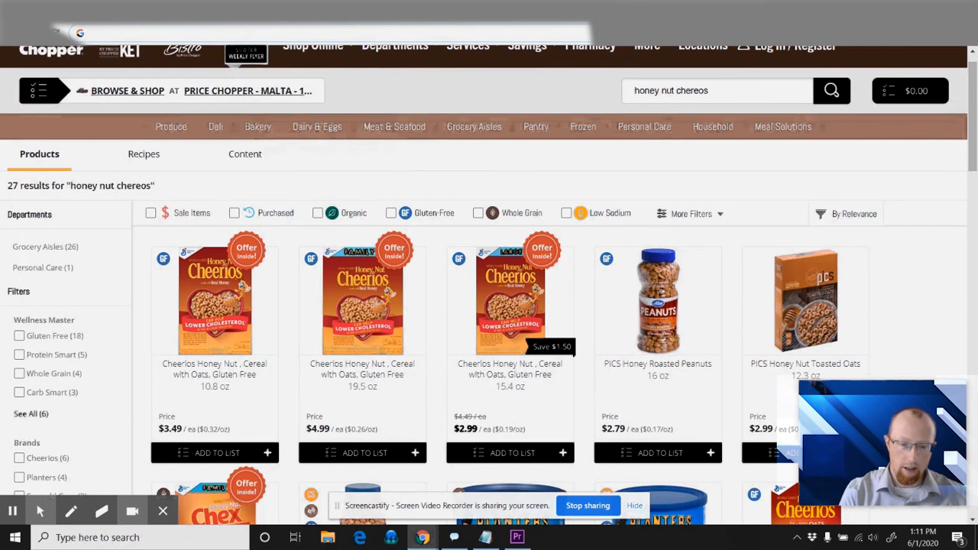
click(336, 11)
right_click(239, 195)
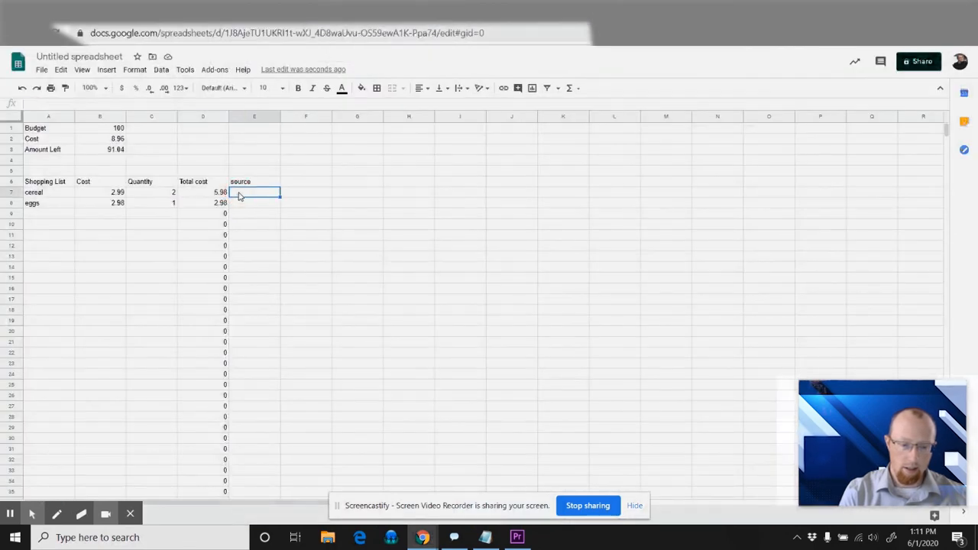
click(312, 194)
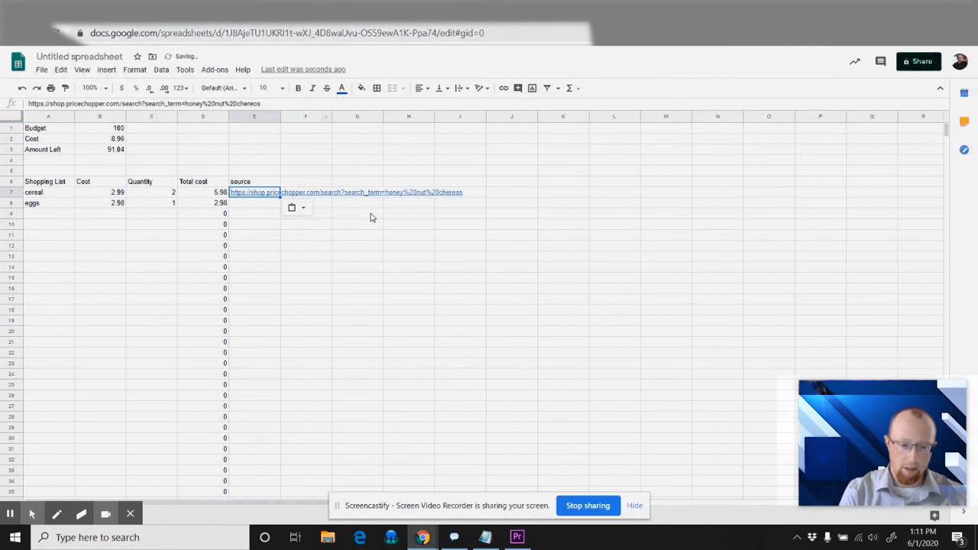
click(423, 238)
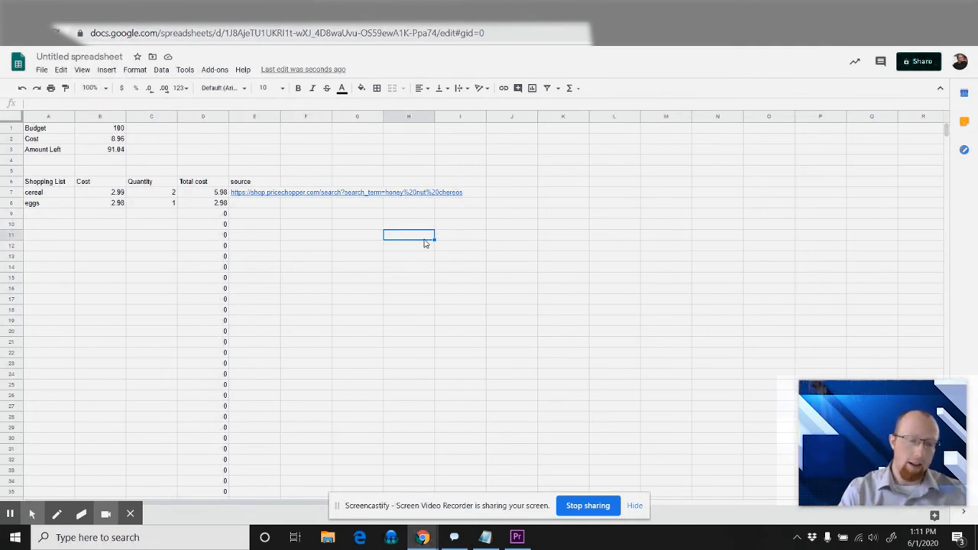
- Open the cereal's source link in E7 to check the store page, and return to the spreadsheet
click(271, 200)
click(283, 214)
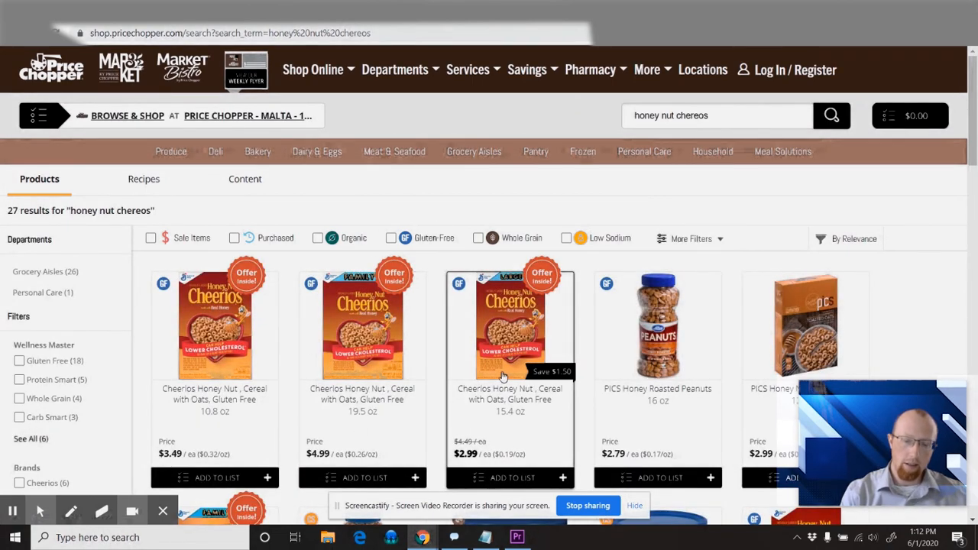
click(541, 11)
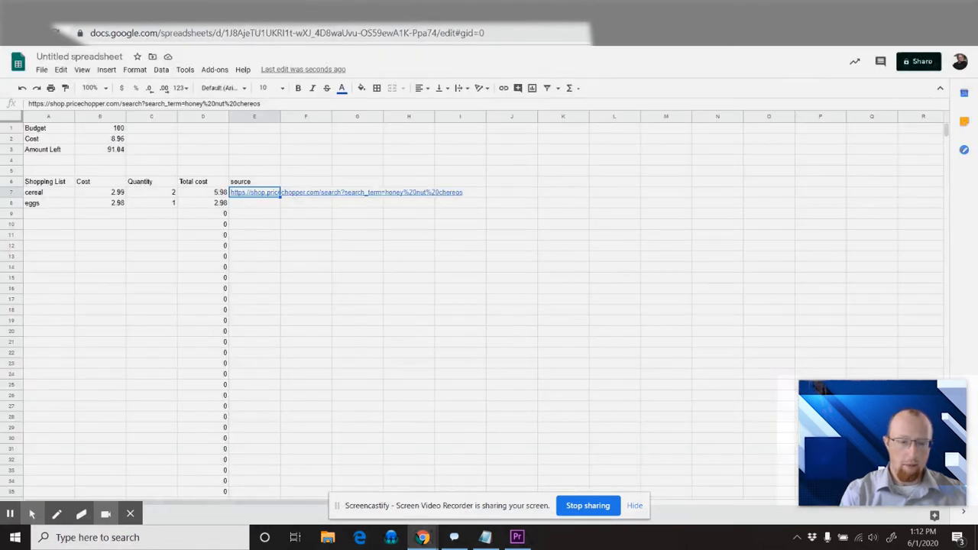
- Review the source column and the Budget, Cost and Amount Left labels, values and formulas in A1:B3
click(317, 212)
drag(265, 170, 258, 350)
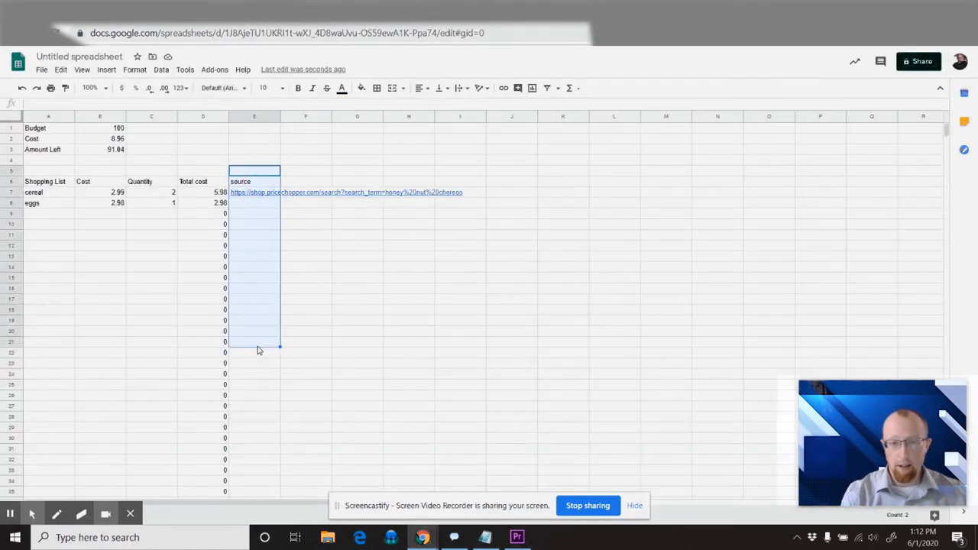
drag(50, 132, 203, 476)
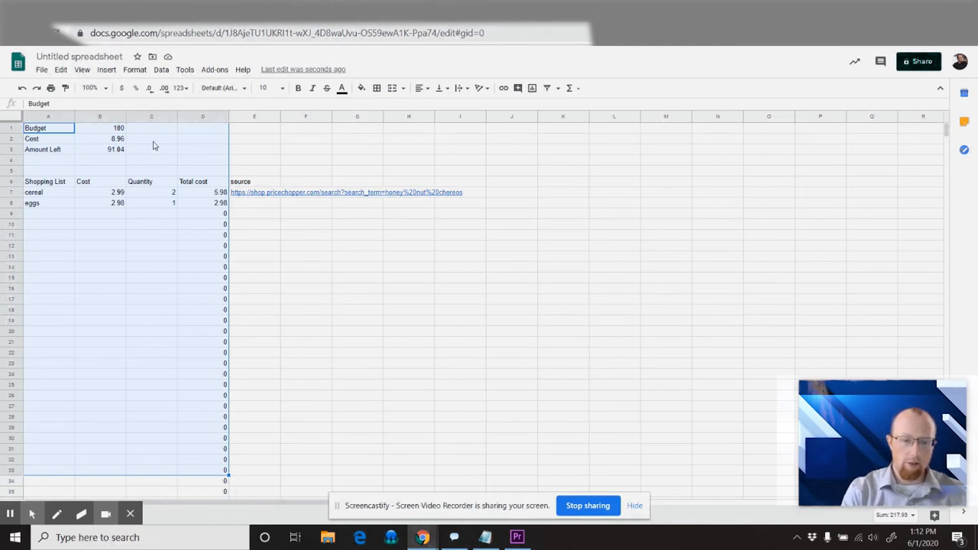
click(111, 135)
click(51, 132)
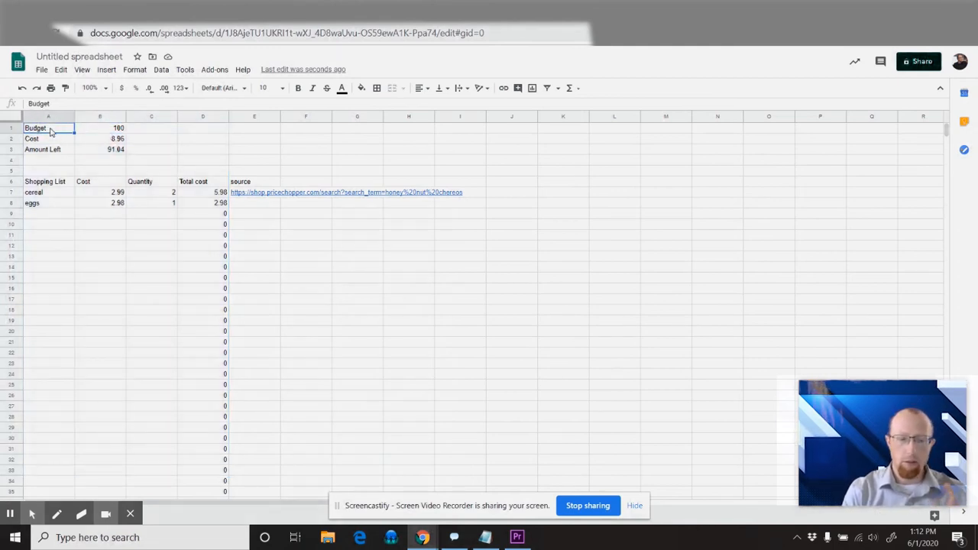
click(57, 140)
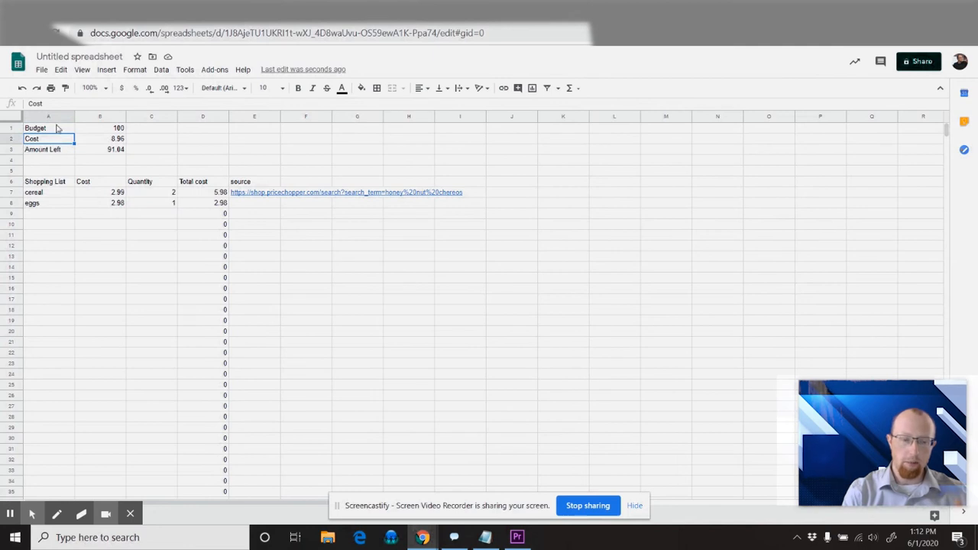
click(57, 150)
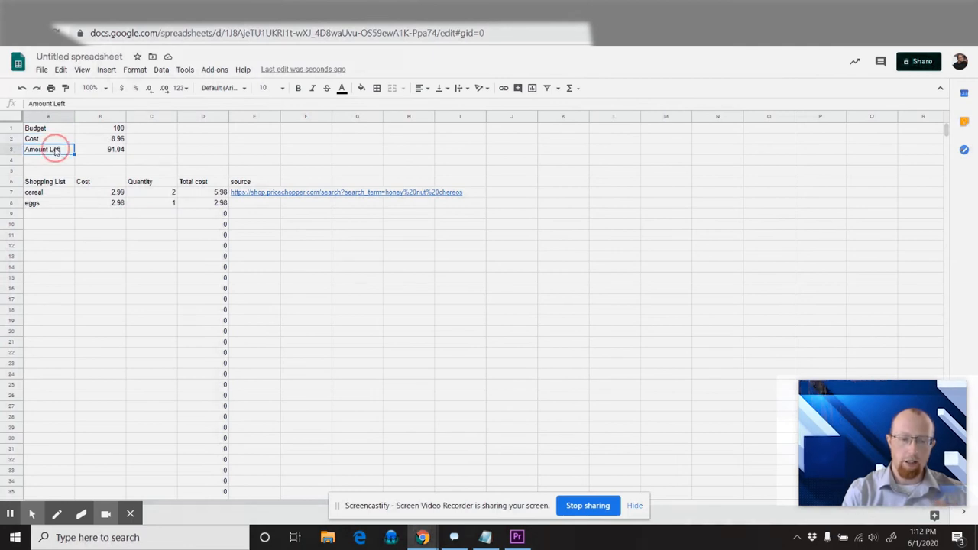
click(103, 131)
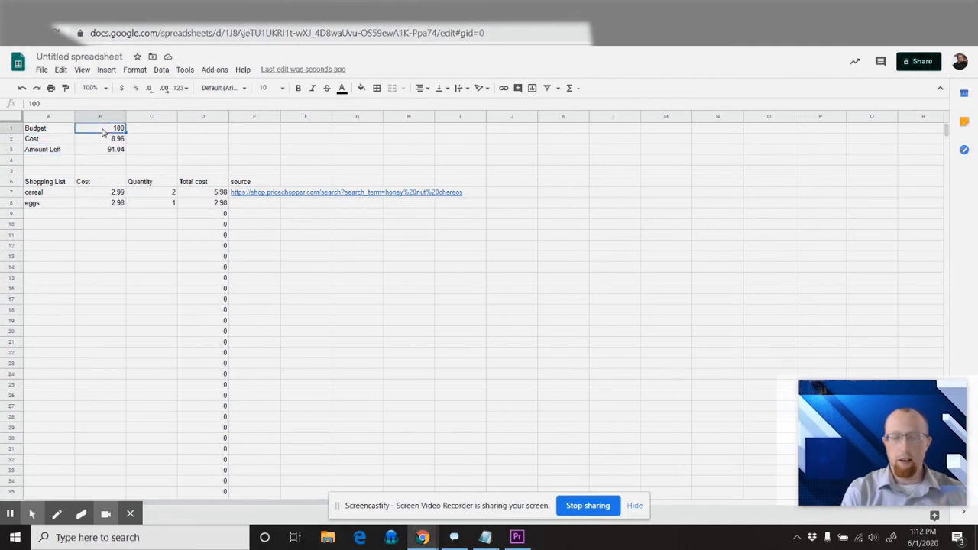
click(106, 141)
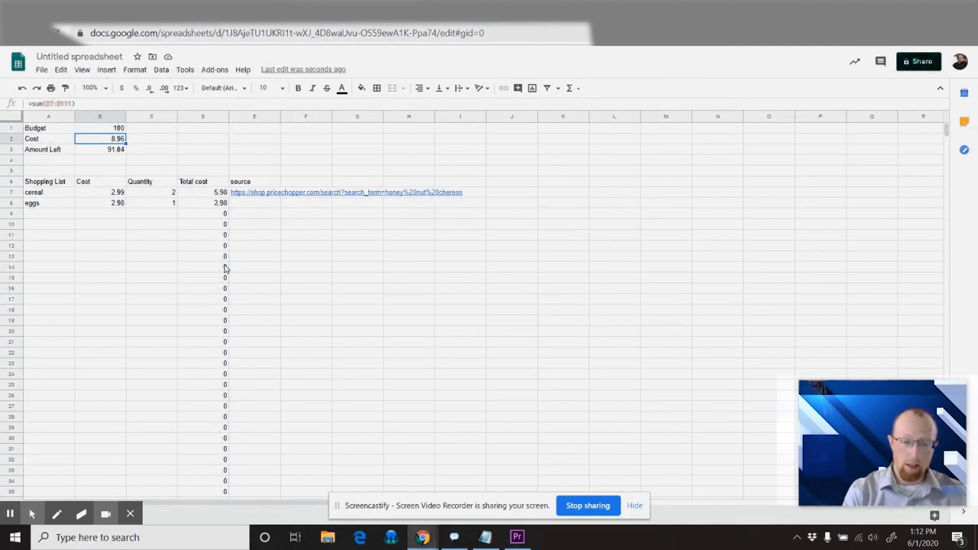
click(109, 153)
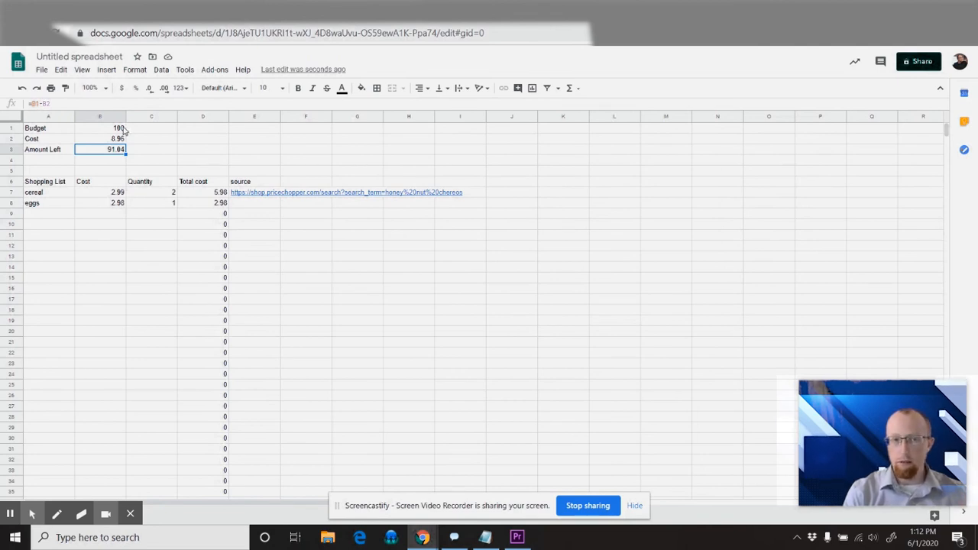
- Review the Shopping List, Cost, Quantity and Total cost headers in row 6 and the cereal's total formula in D7
click(52, 184)
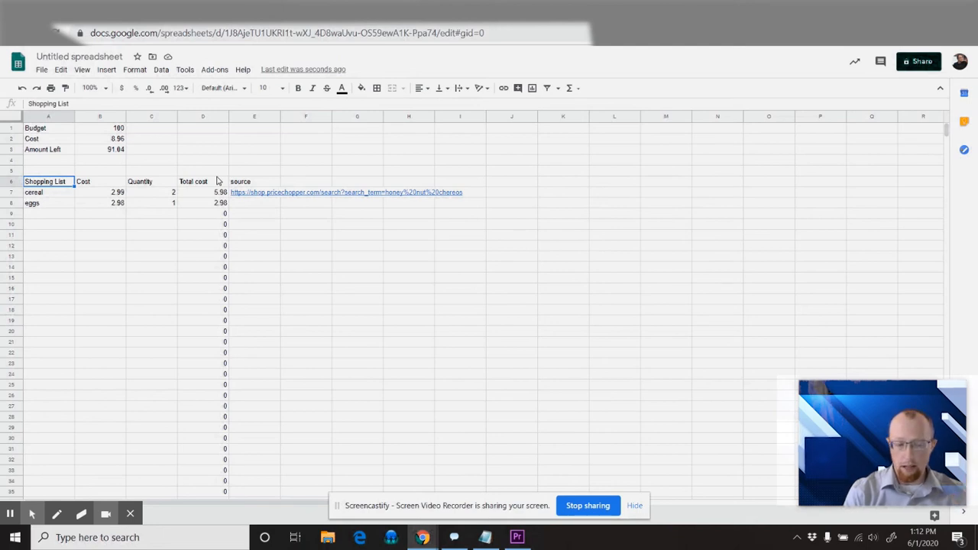
click(94, 186)
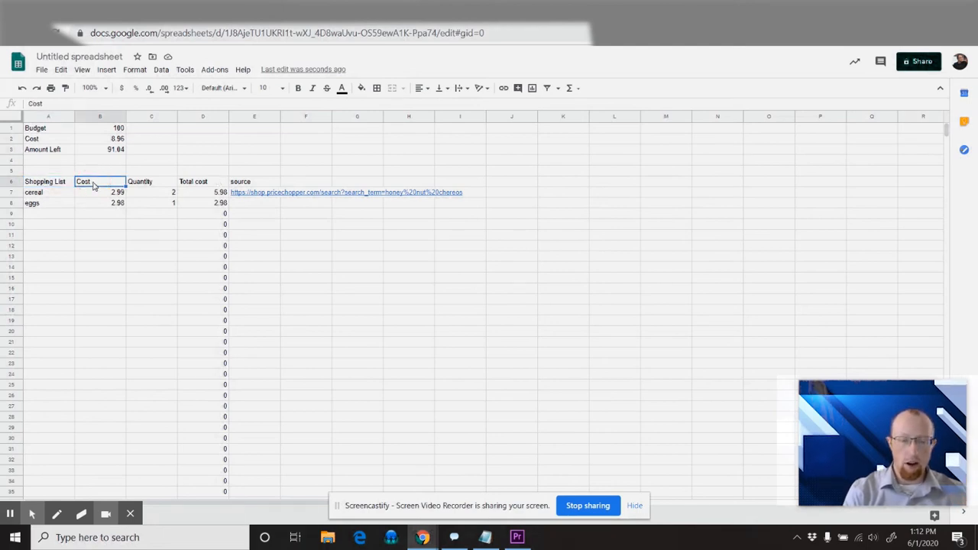
click(160, 192)
click(161, 186)
click(197, 183)
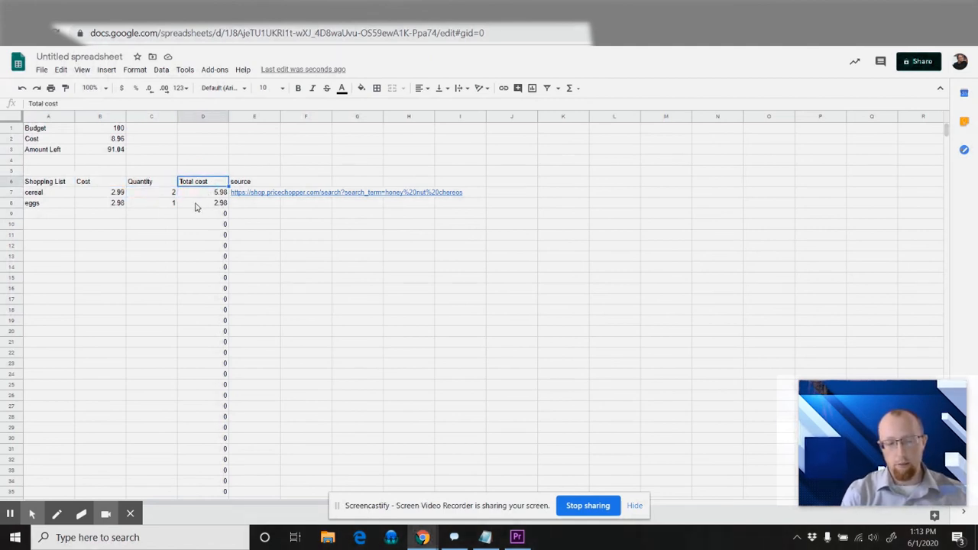
click(217, 197)
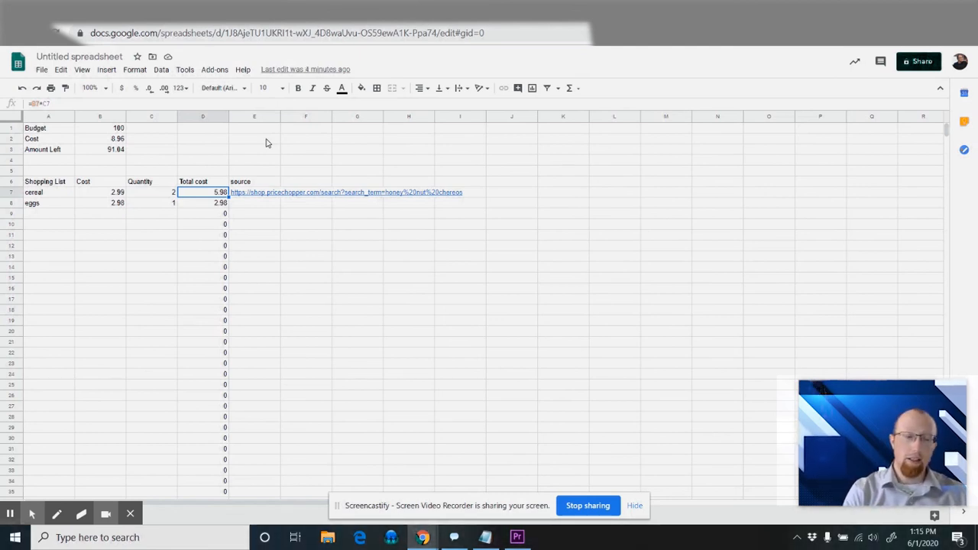
- Open the spreadsheet's title for editing
click(93, 56)
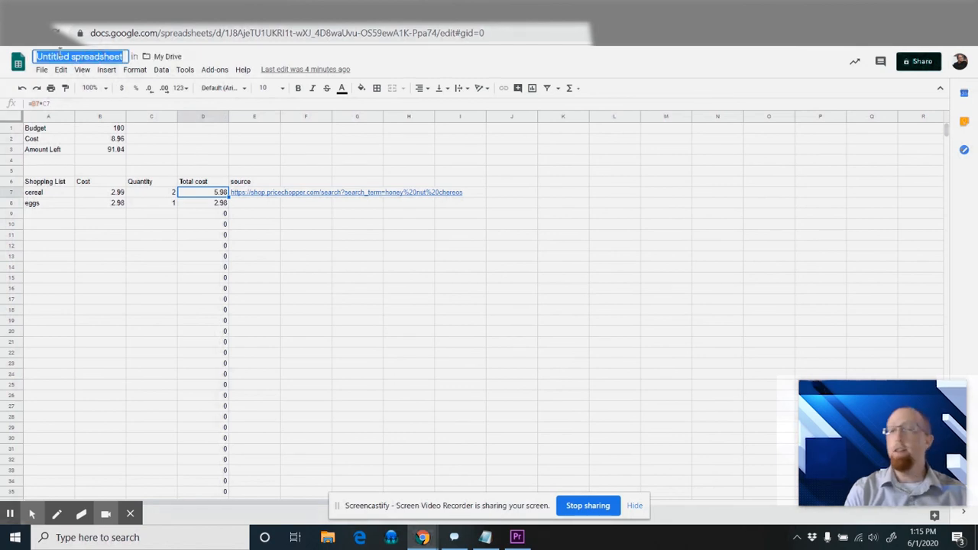